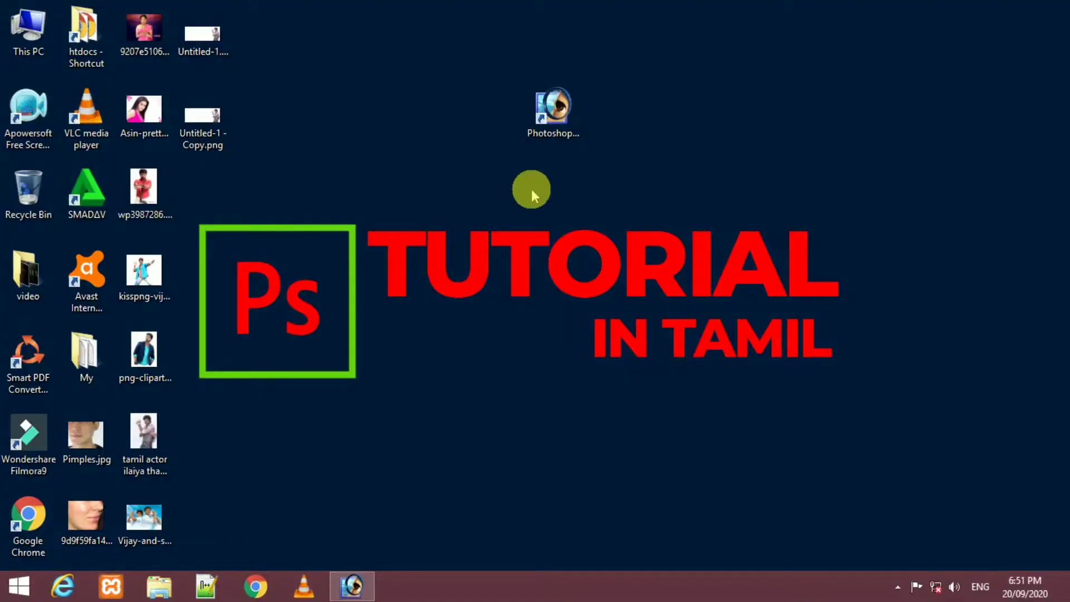
Launch Adobe Photoshop from its Windows desktop shortcut
double_click(549, 115)
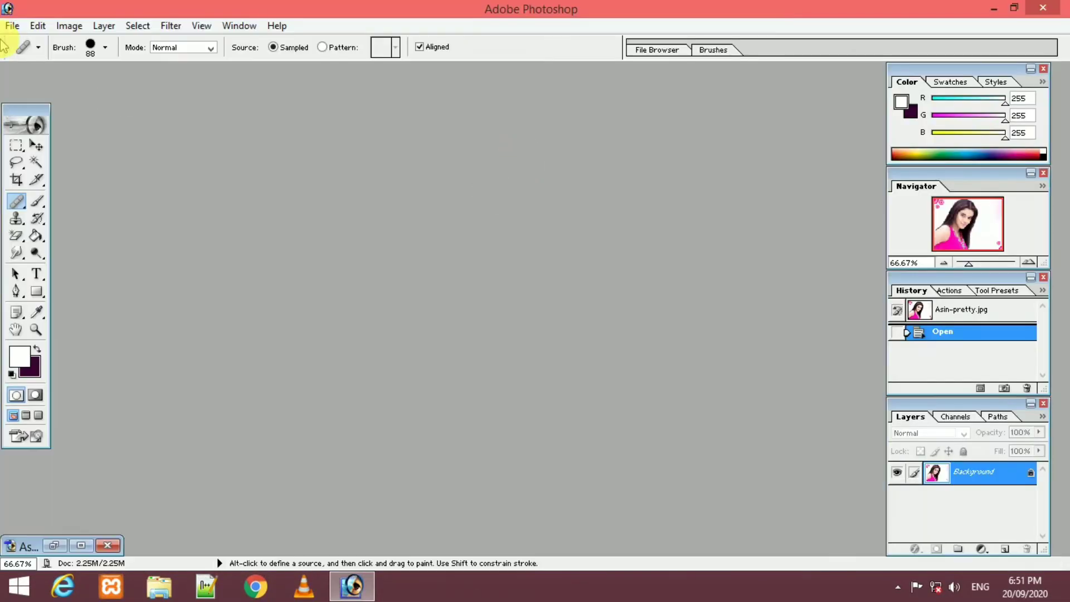
Select the Healing Brush Tool and open Untitled-1.png as a second document
left_click(20, 206)
left_click(12, 26)
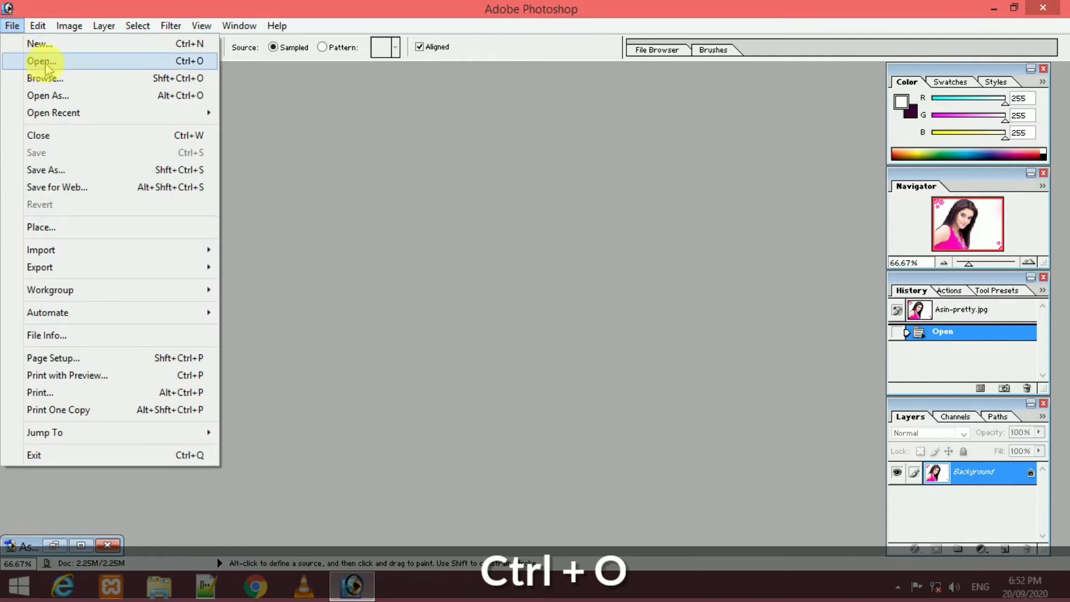
left_click(190, 63)
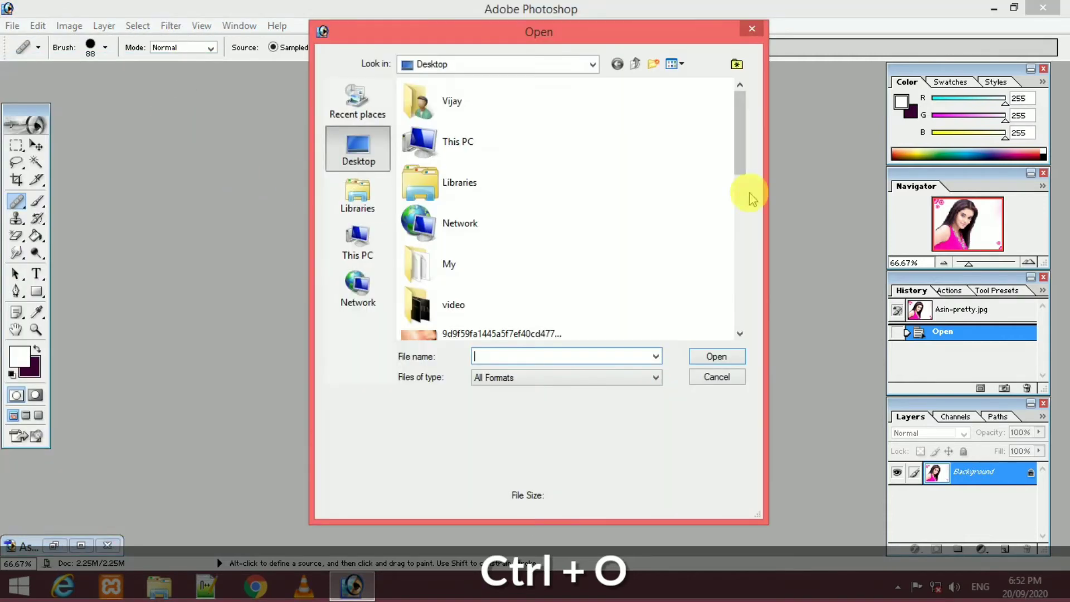
left_click_drag(743, 136, 739, 298)
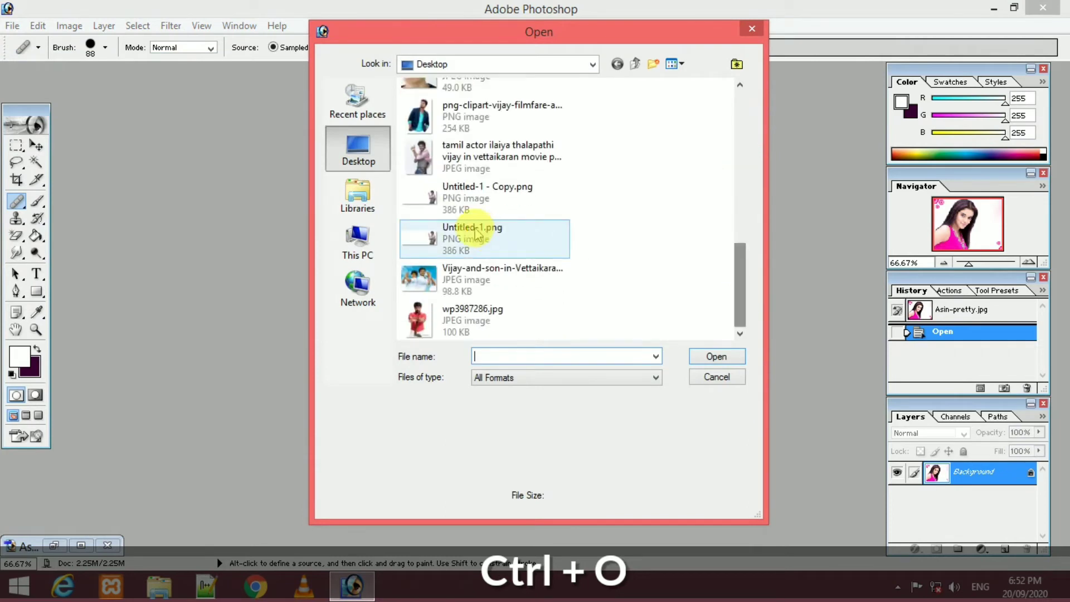
left_click(476, 235)
left_click(704, 356)
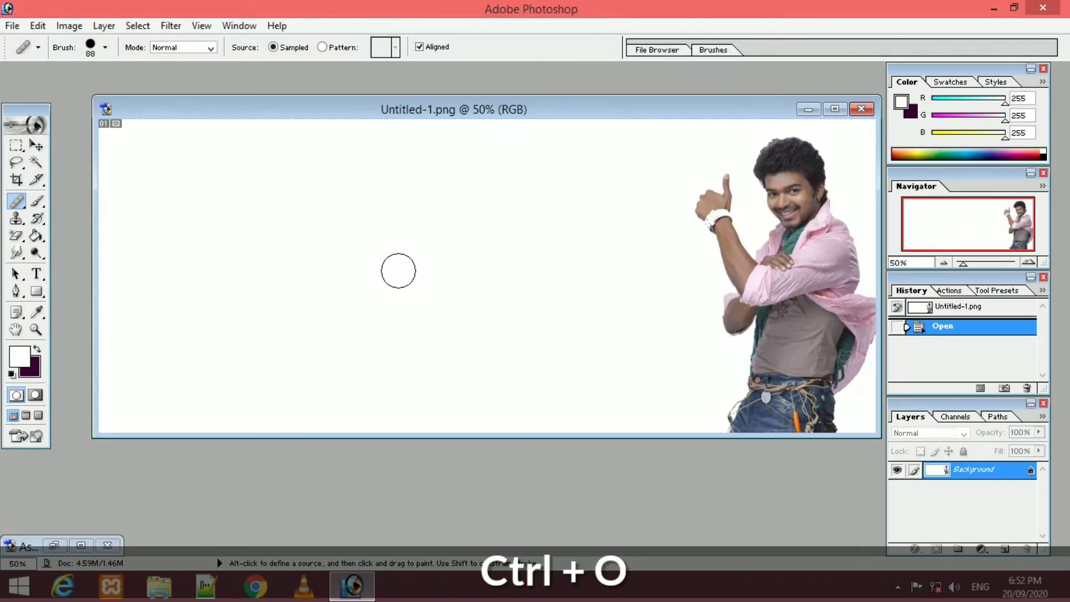
Try Healing Brush diameters of 7 and 19 px, keeping the mode on Normal
left_click_drag(645, 102, 617, 99)
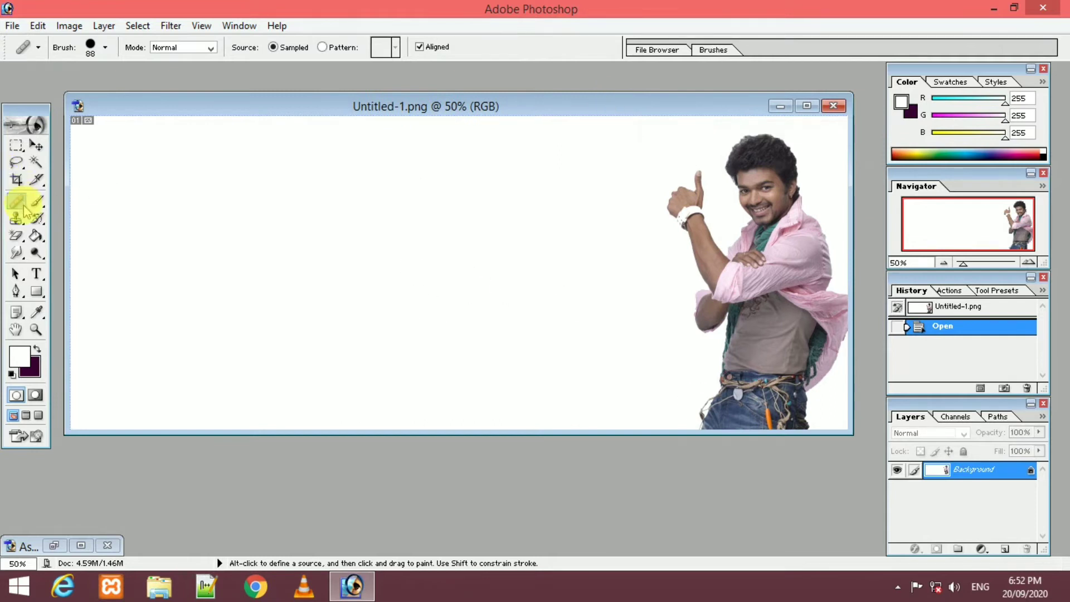
left_click(105, 47)
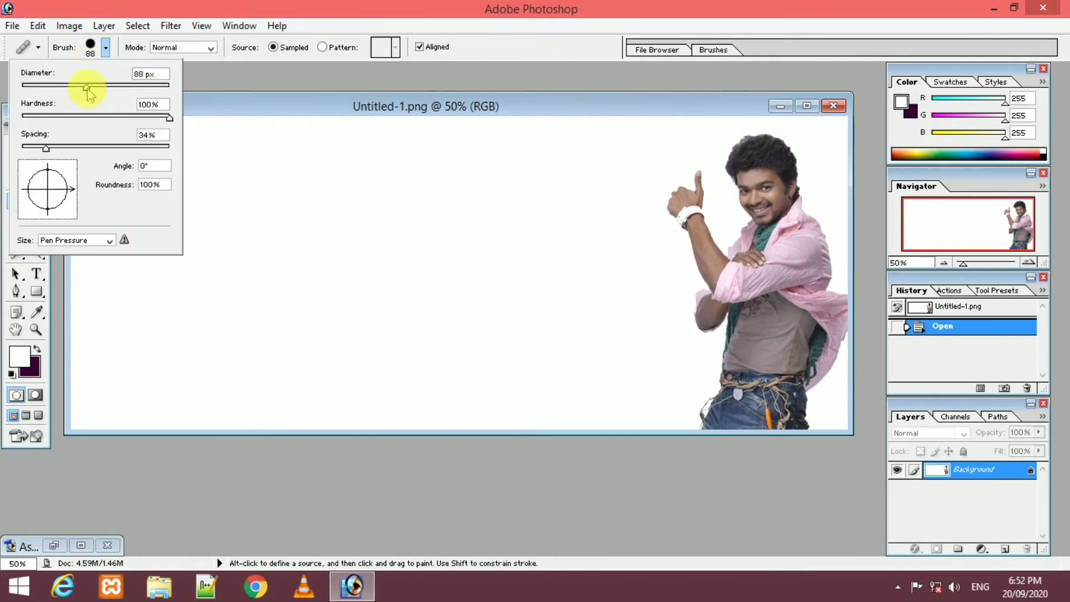
left_click_drag(87, 86, 25, 88)
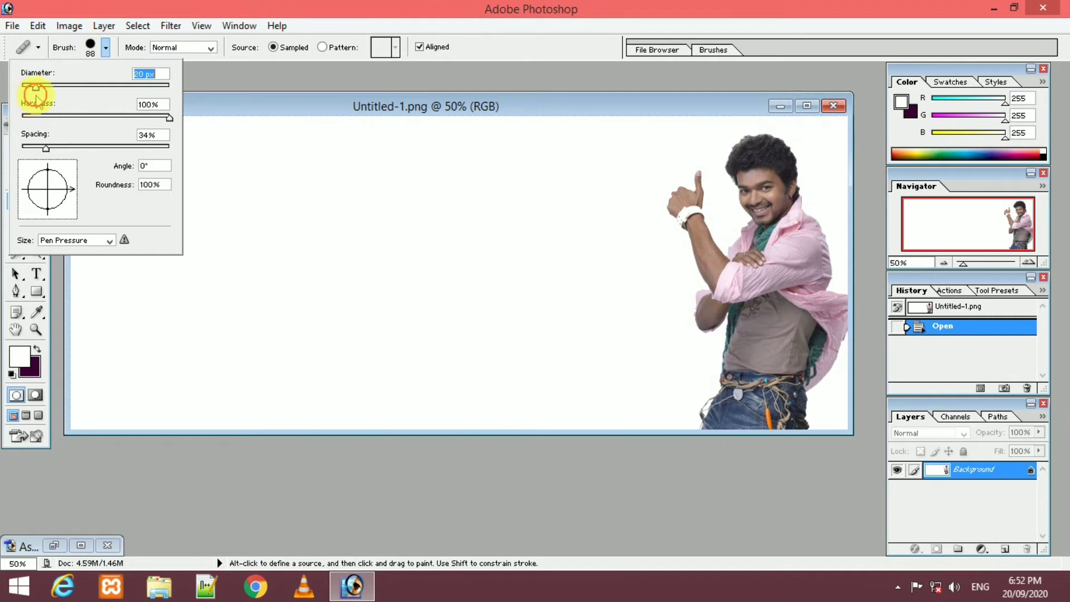
left_click_drag(33, 92, 34, 94)
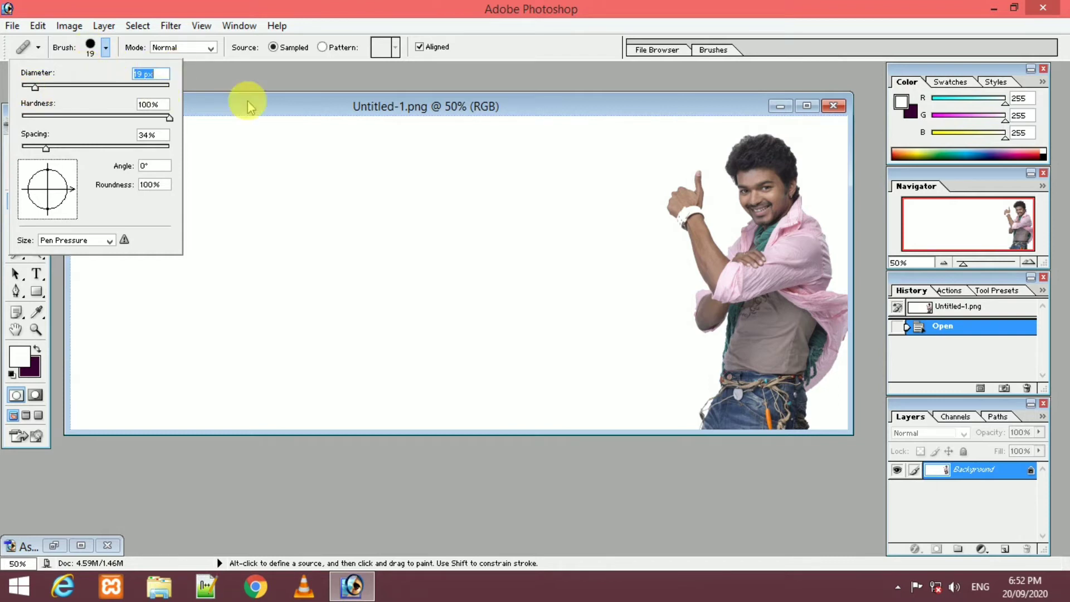
left_click(160, 87)
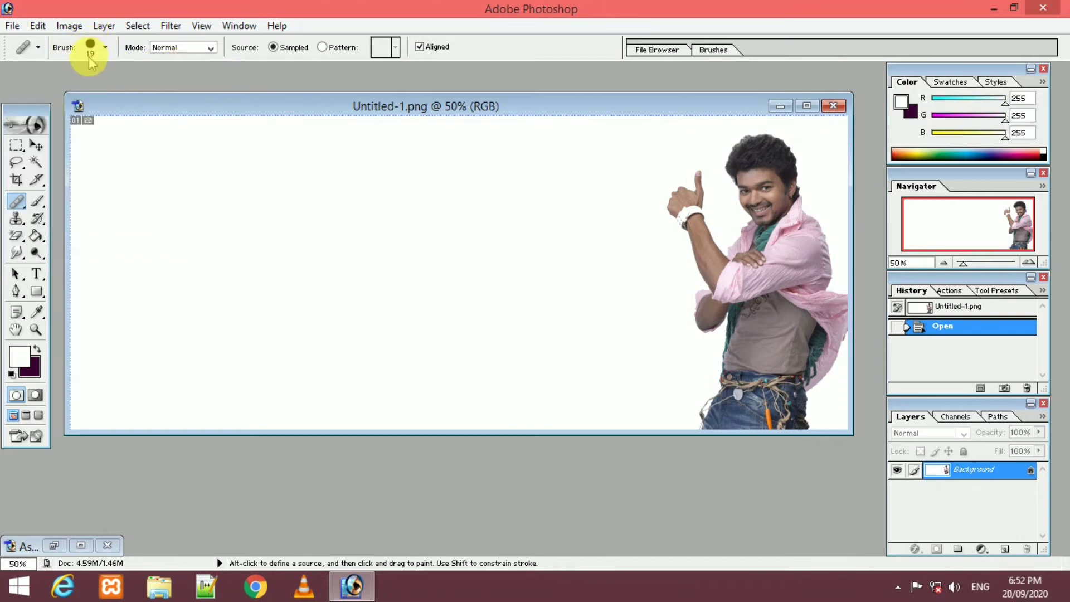
left_click(169, 50)
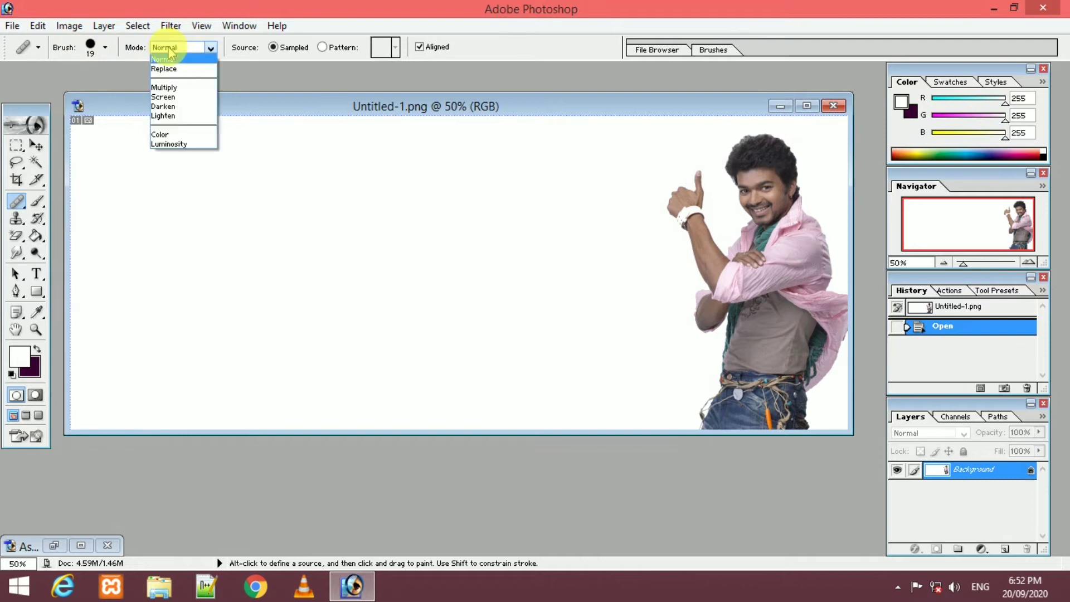
left_click(174, 60)
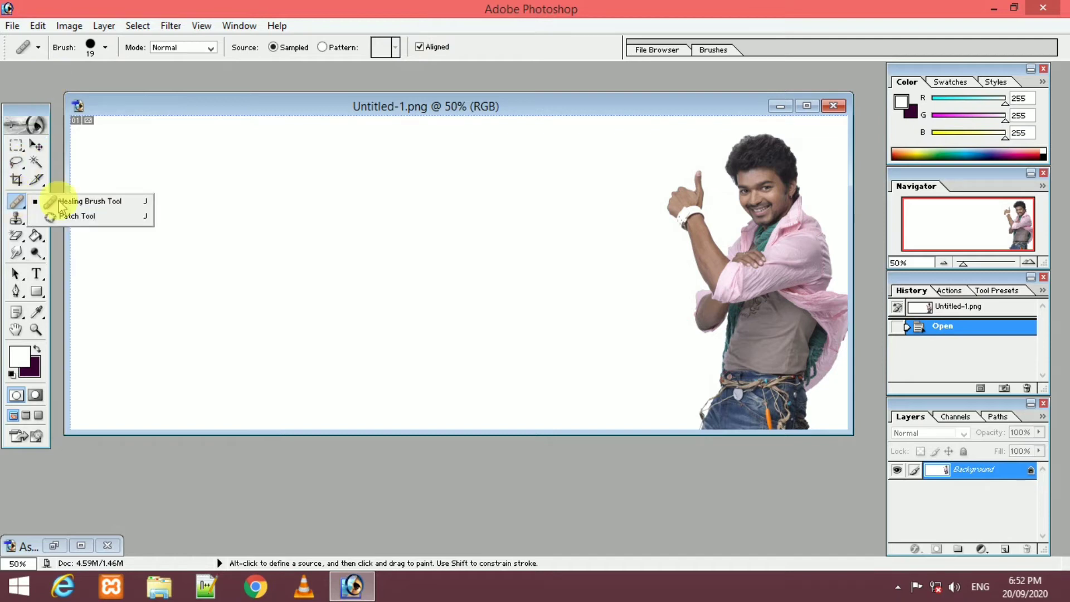
With the Healing Brush active, enlarge its diameter to 111 px
left_click_drag(16, 204, 56, 200)
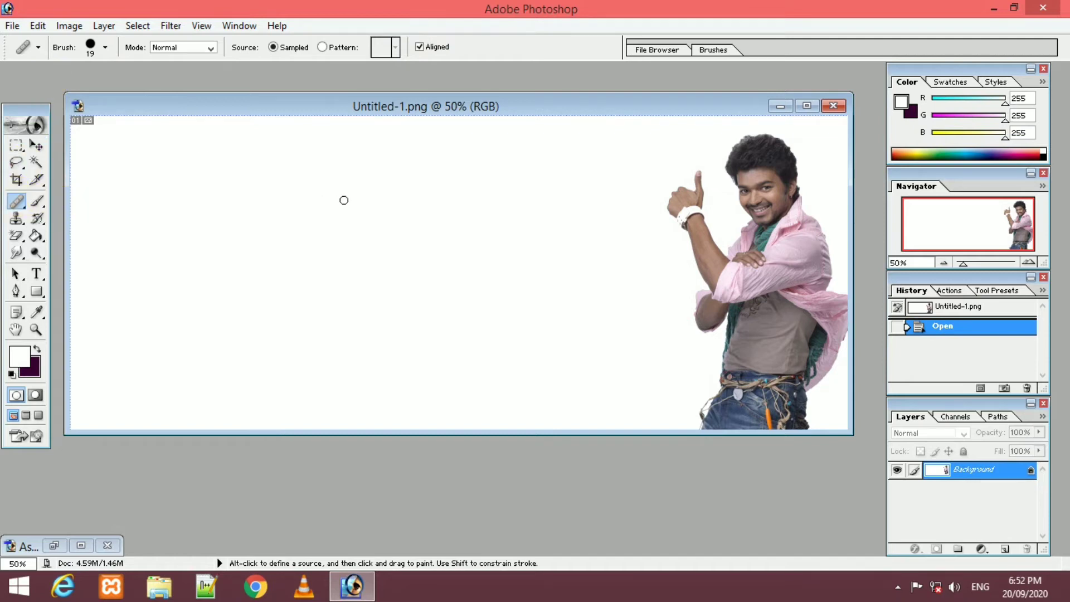
left_click(106, 47)
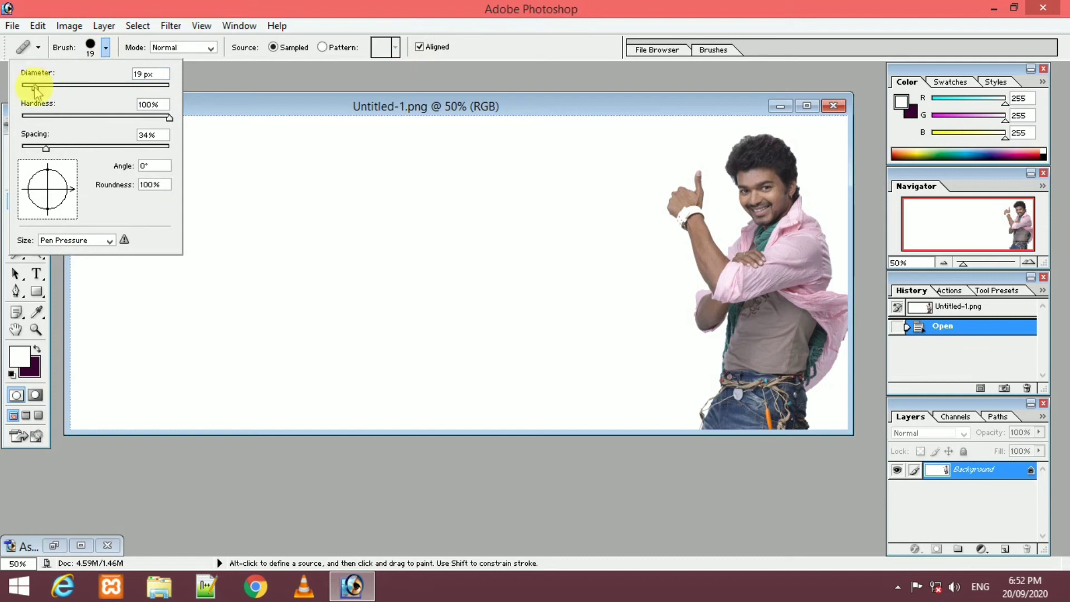
left_click_drag(36, 87, 52, 87)
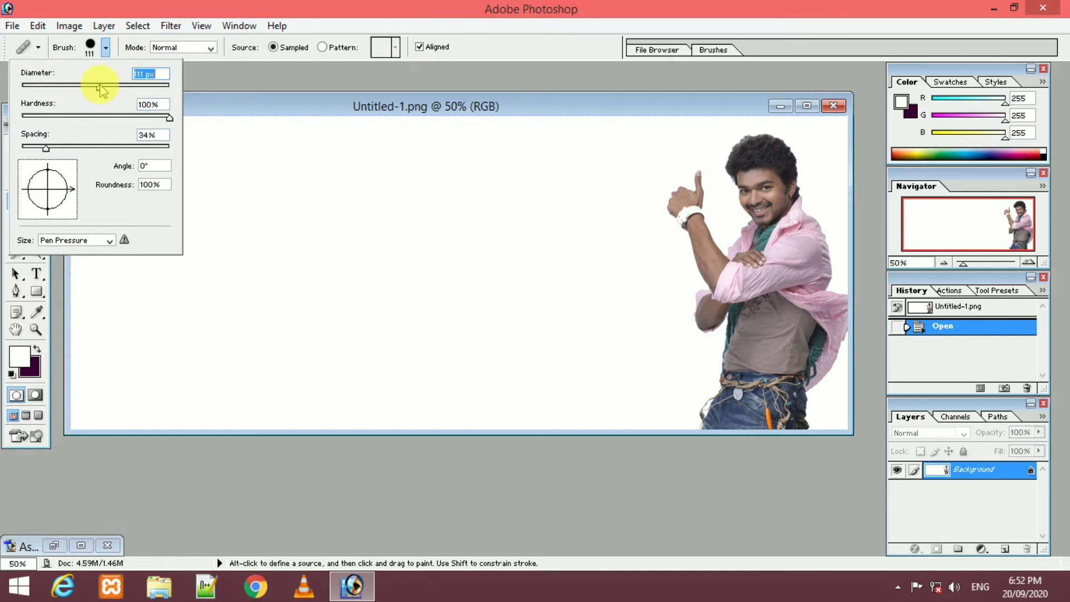
left_click(317, 78)
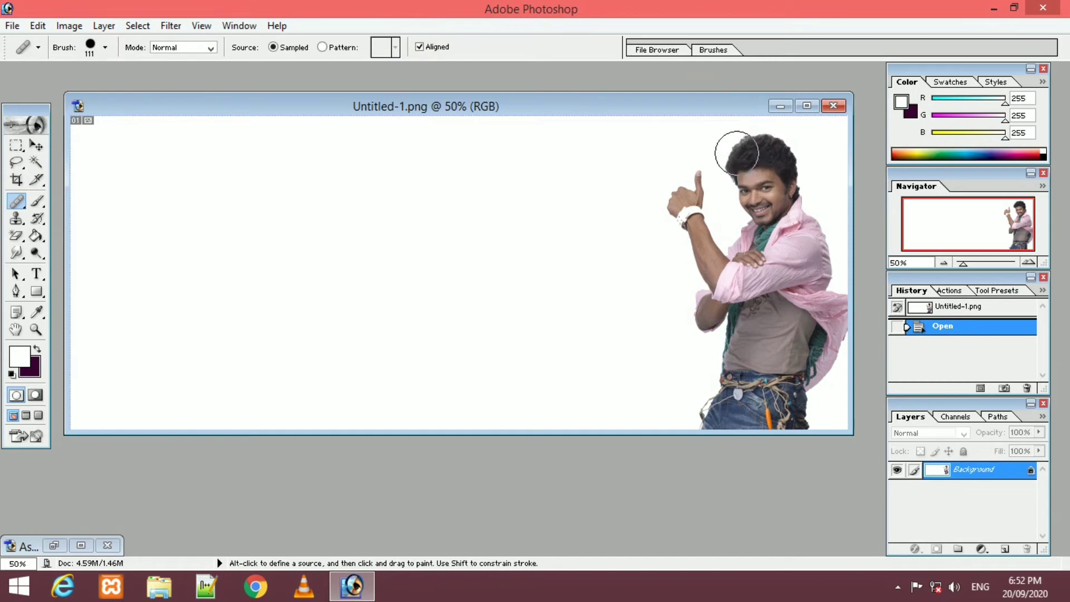
Dismiss the missing-source warning and Alt-click the actor to set the healing source
left_click(759, 144)
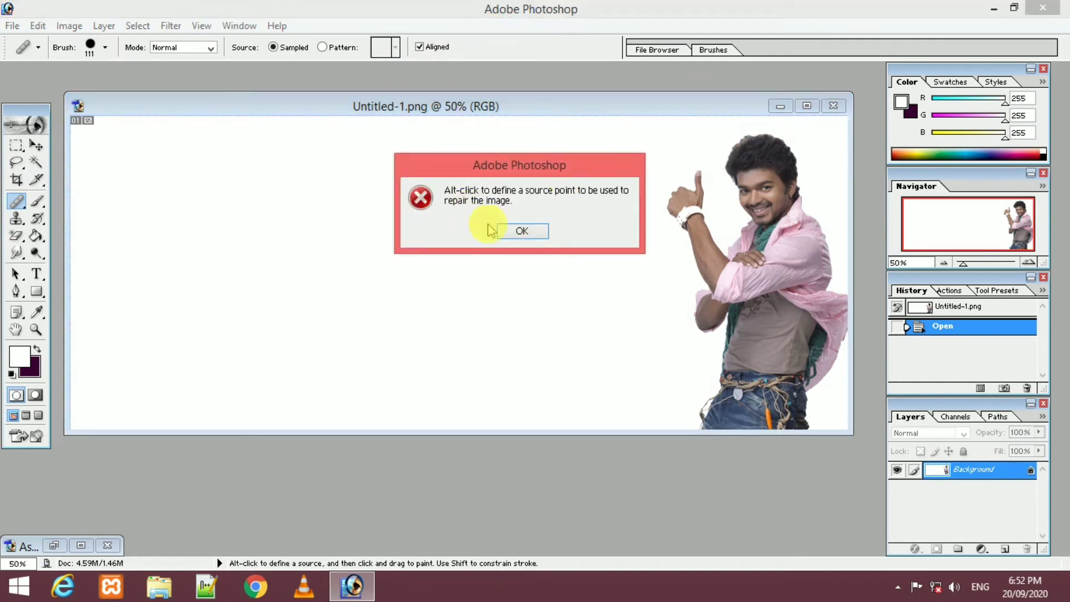
left_click(523, 232)
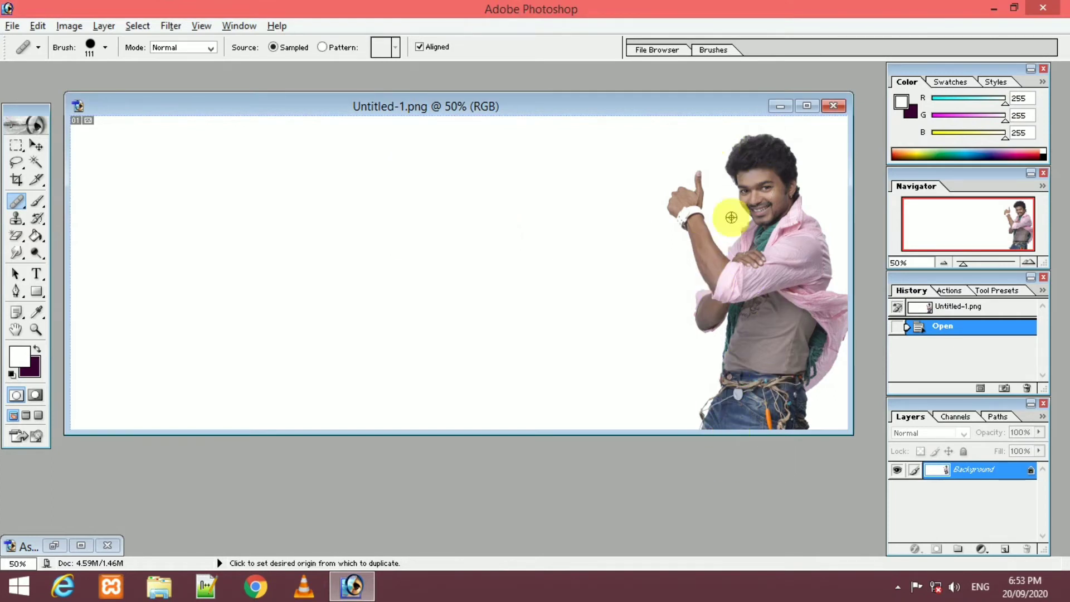
left_click(751, 137, "alt")
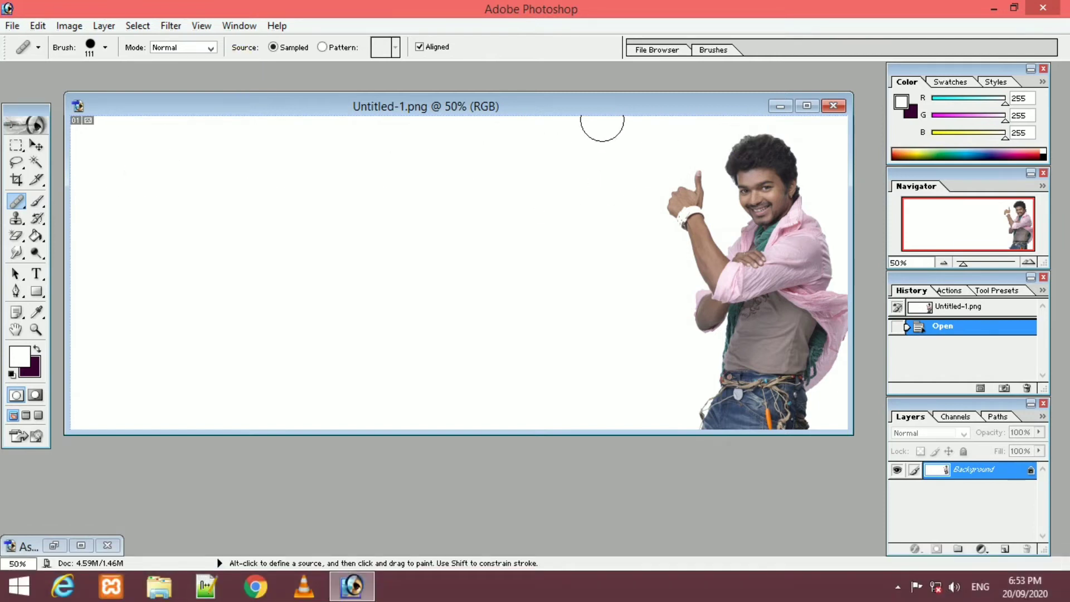
Paint the copy's head, torso, jeans and thumbs-up arm left of the original actor
mouse_move(607, 148)
left_mouse_down()
mouse_move(634, 271)
mouse_move(668, 316)
mouse_move(649, 423)
left_mouse_up()
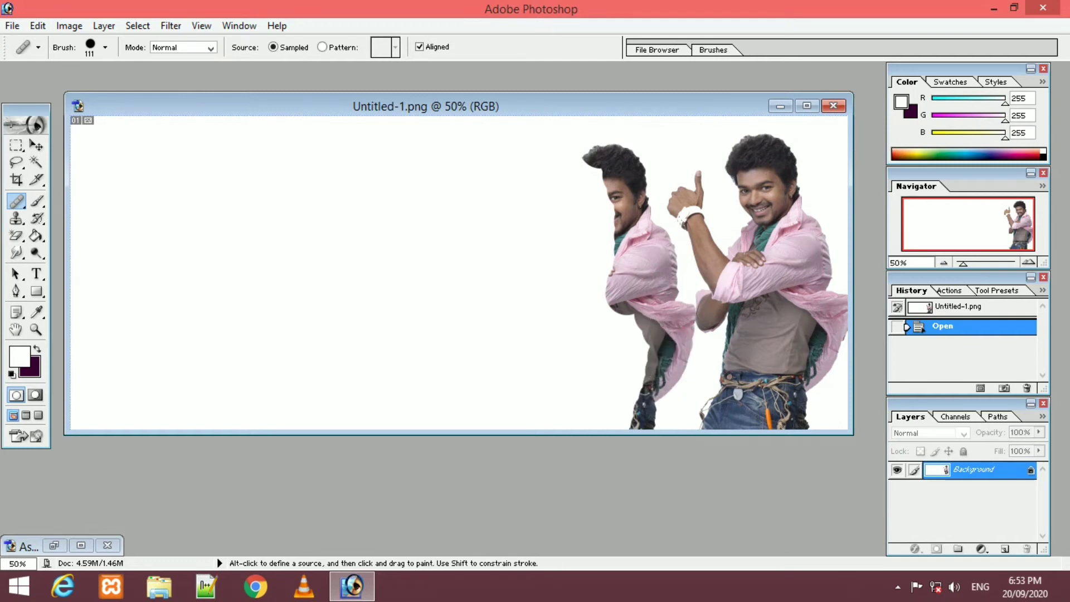
mouse_move(664, 336)
left_mouse_down()
mouse_move(619, 390)
mouse_move(594, 273)
mouse_move(573, 435)
left_mouse_up()
mouse_move(613, 313)
left_mouse_down()
mouse_move(636, 200)
mouse_move(574, 150)
mouse_move(597, 203)
mouse_move(566, 367)
left_mouse_up()
mouse_move(560, 412)
left_mouse_down()
mouse_move(547, 189)
mouse_move(526, 206)
mouse_move(536, 238)
left_mouse_up()
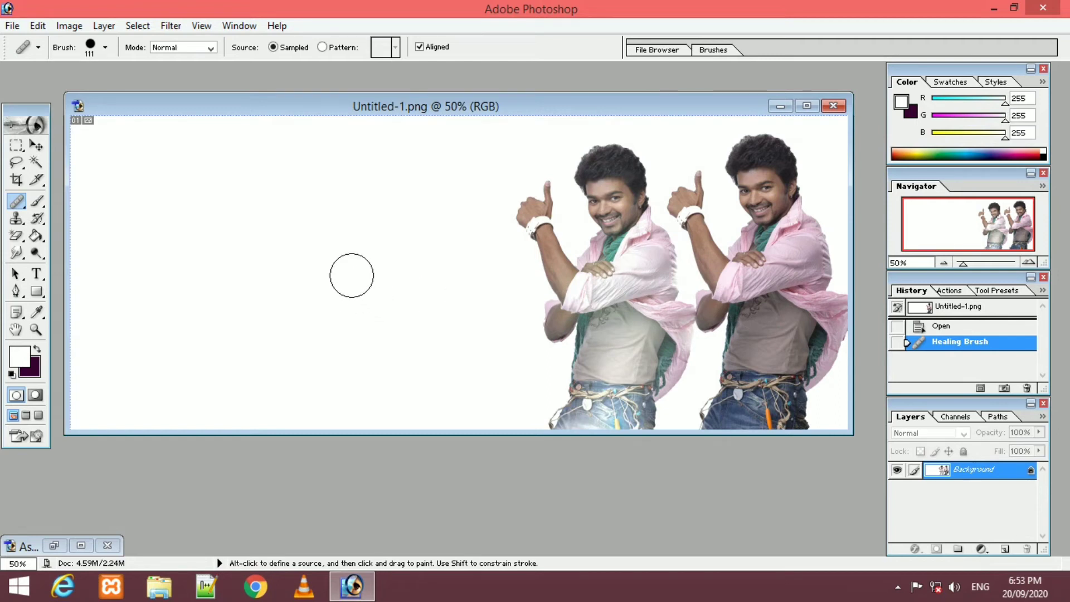
Open wp3987286.jpg, Alt-click the actor's hair as source, then return to Untitled-1.png
left_click(13, 25)
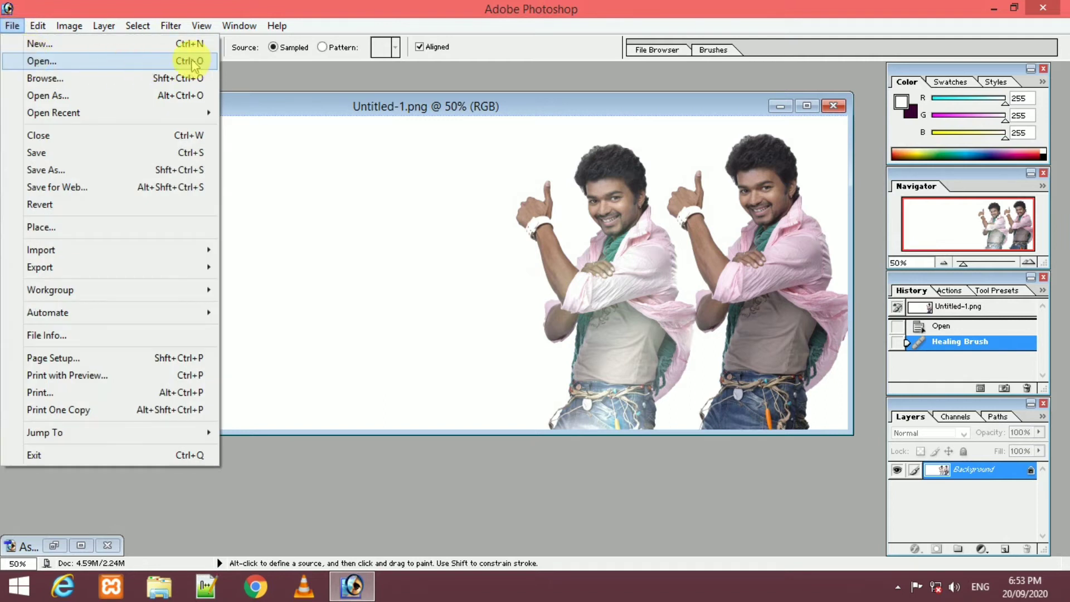
left_click(41, 61)
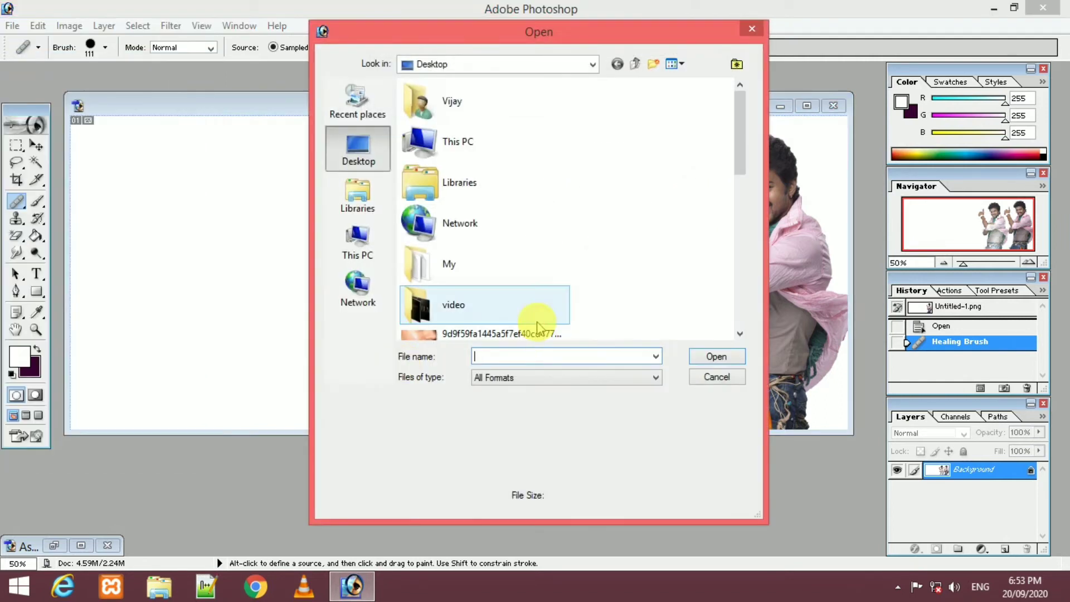
scroll(538, 324, "down", 3)
scroll(538, 323, "down", 2)
scroll(538, 324, "down", 2)
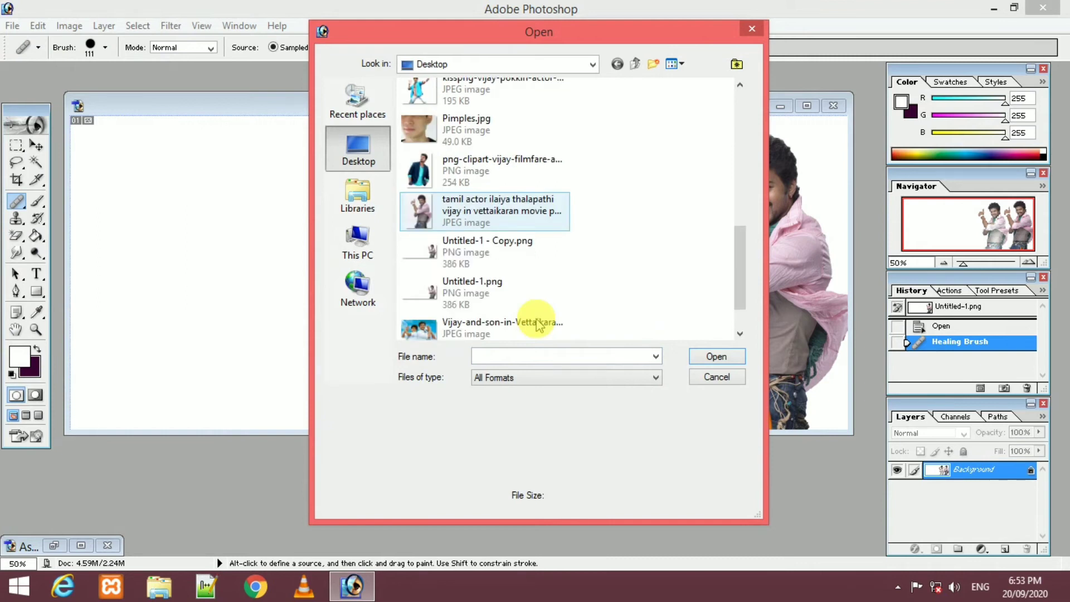
scroll(537, 323, "down", 1)
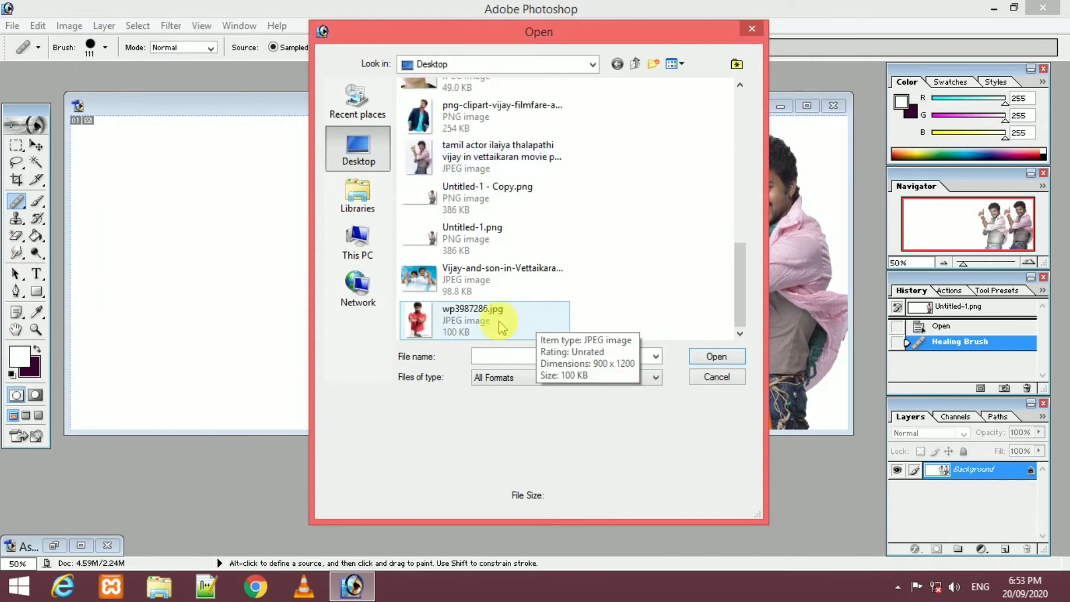
double_click(477, 328)
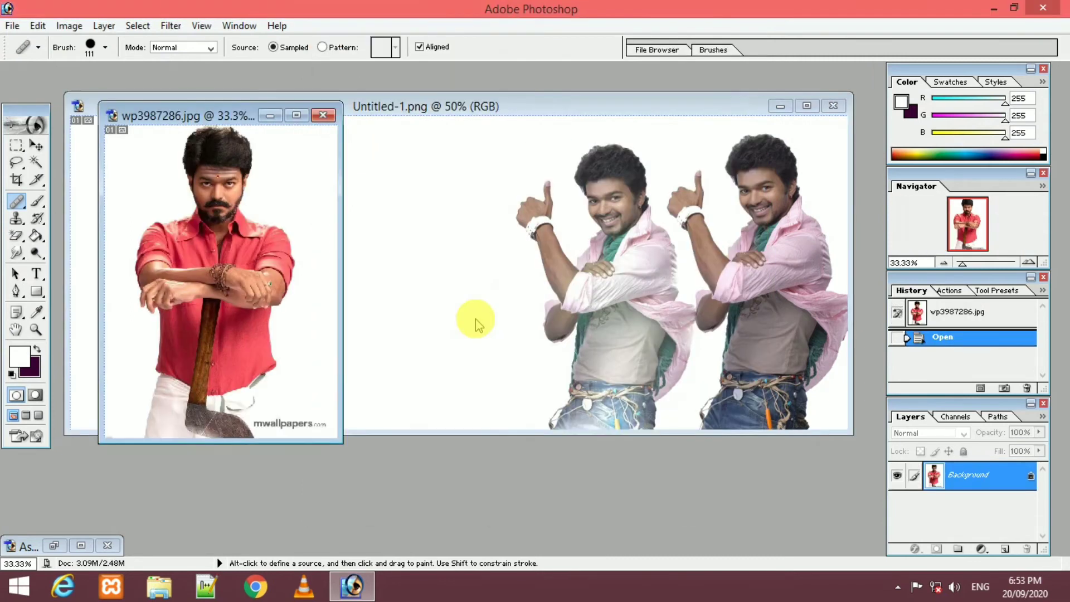
left_click(203, 143, "alt")
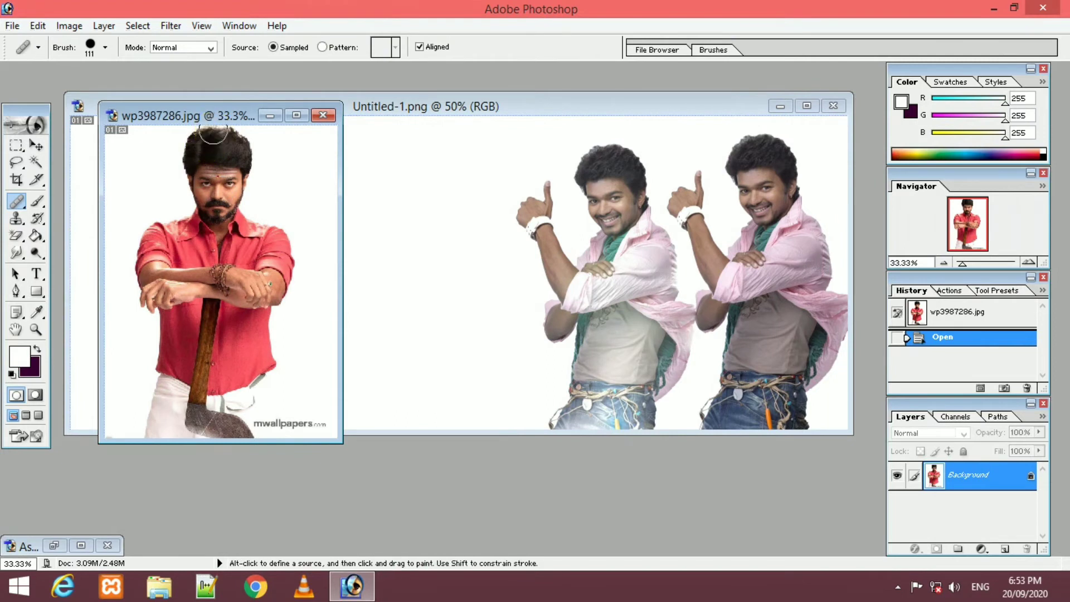
left_click(370, 107)
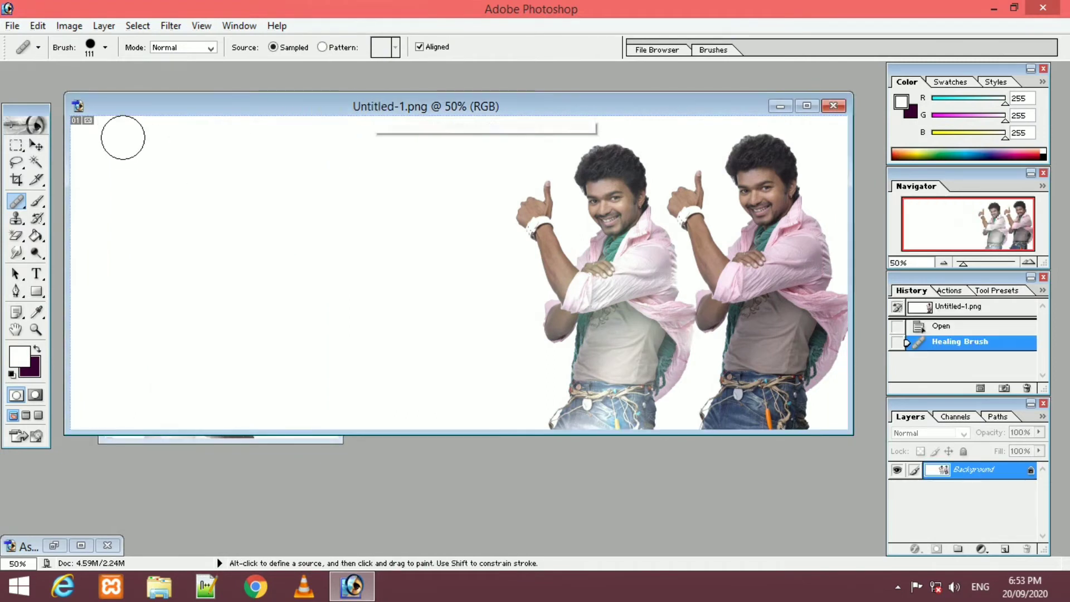
Paint the bearded actor's hair, face and red shirt at the canvas's top-left
mouse_move(124, 134)
left_mouse_down()
mouse_move(168, 168)
mouse_move(131, 253)
mouse_move(188, 357)
mouse_move(246, 406)
mouse_move(178, 365)
mouse_move(106, 402)
mouse_move(86, 385)
left_mouse_up()
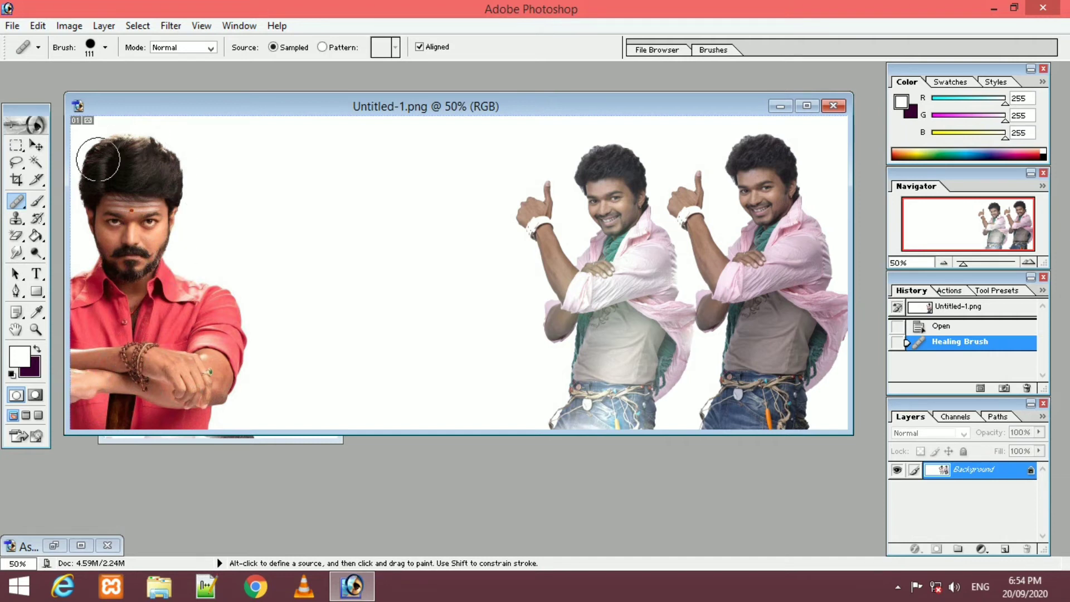
left_click_drag(95, 270, 112, 243)
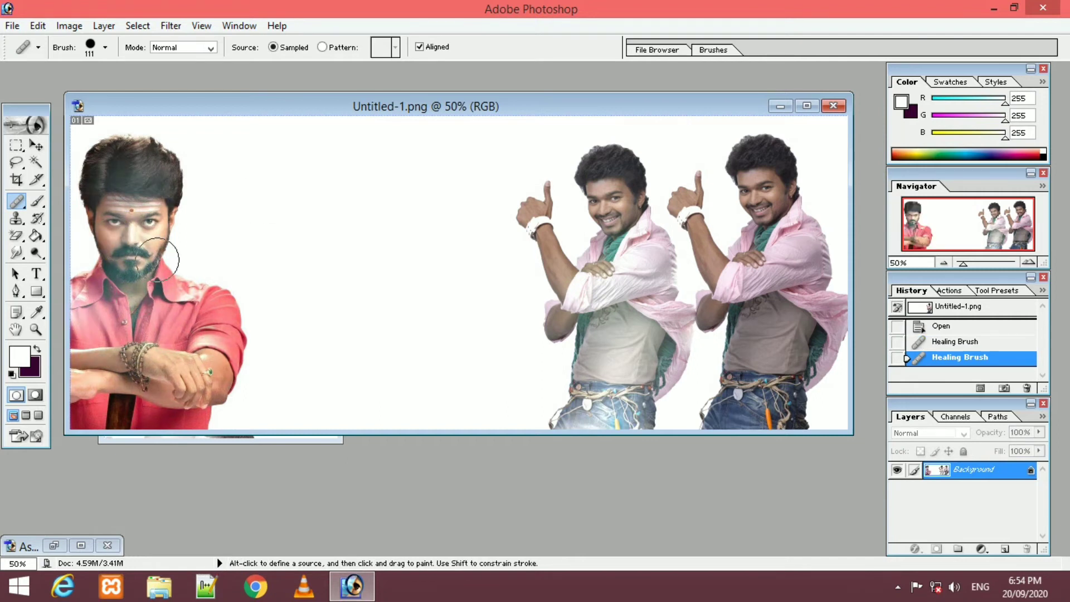
Open the png-clipart-vijay-filmfare-award blazer photo from the Desktop
left_click(11, 26)
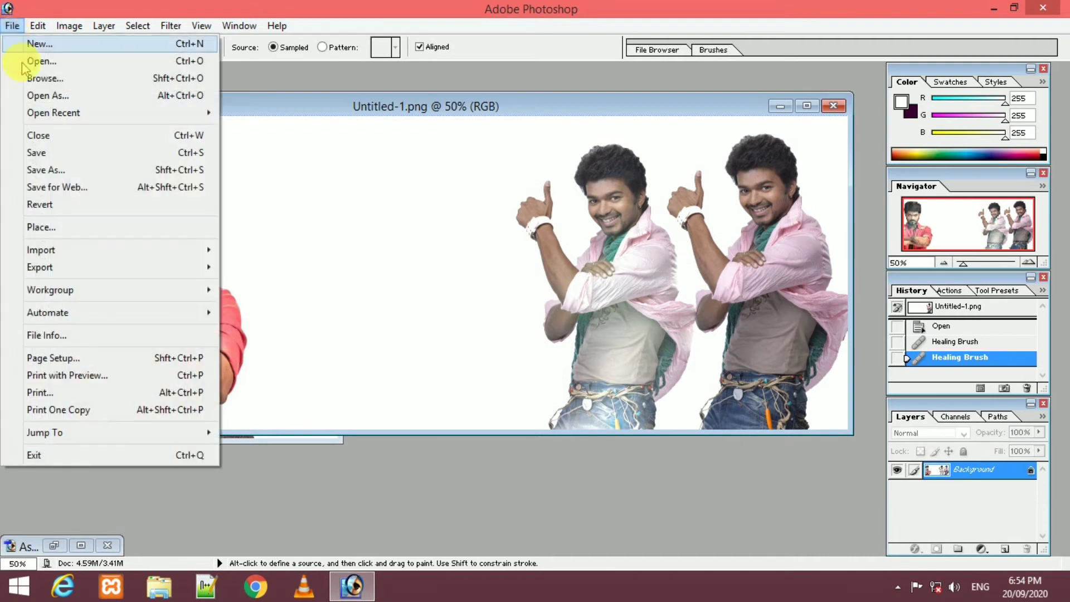
left_click(190, 63)
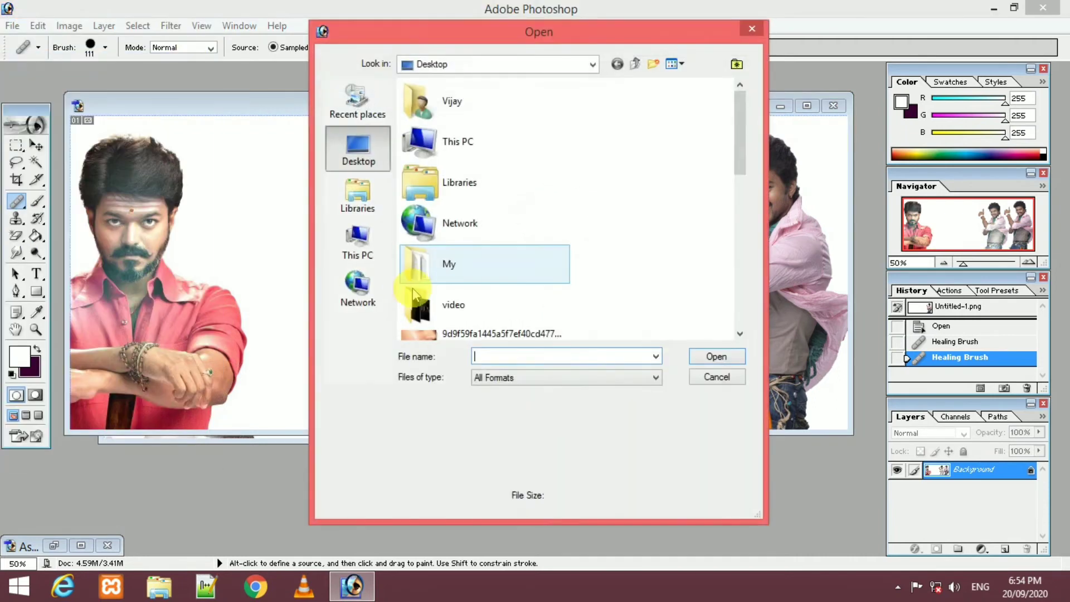
scroll(644, 301, "down", 3)
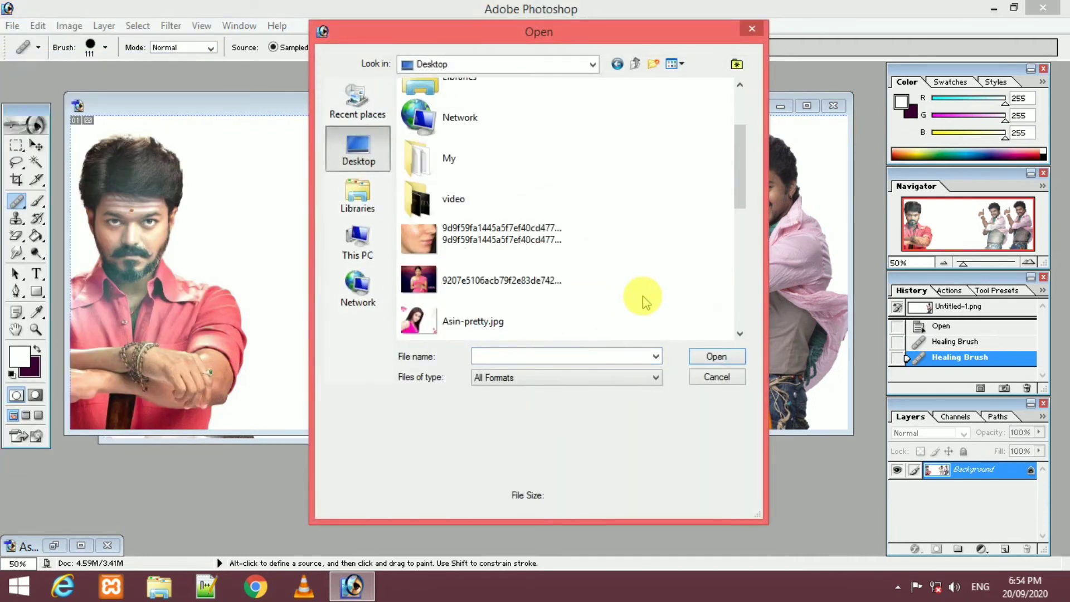
scroll(644, 301, "down", 3)
scroll(644, 301, "down", 2)
scroll(644, 301, "down", 3)
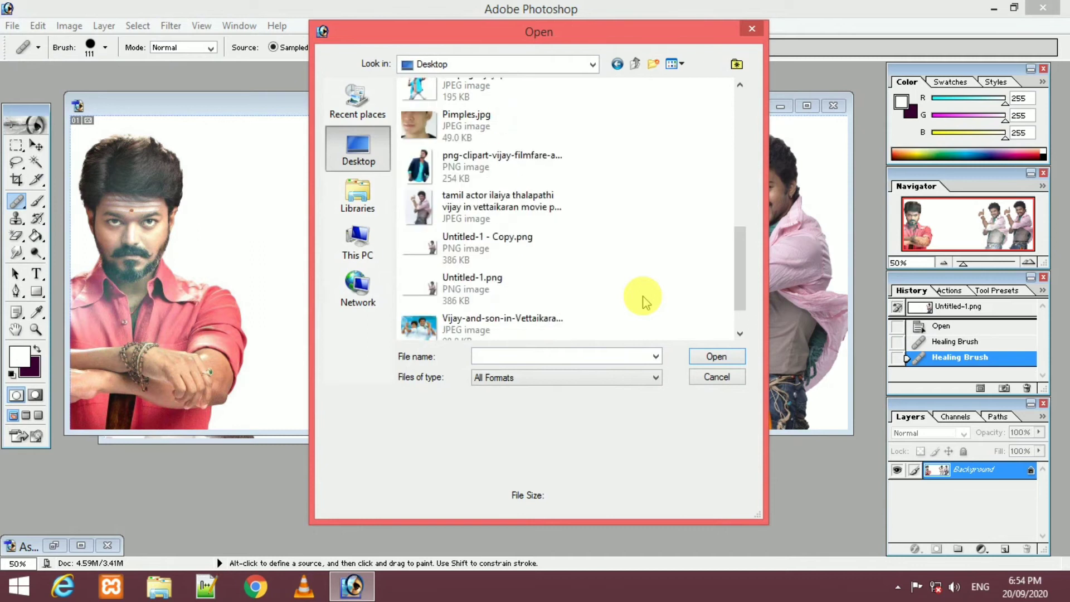
scroll(645, 301, "down", 1)
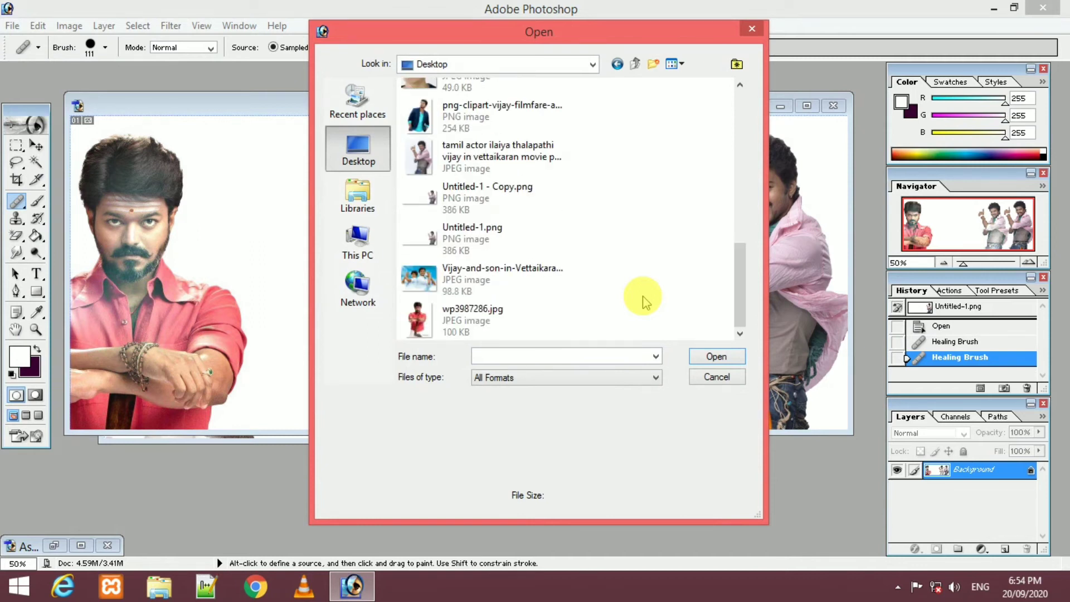
scroll(644, 302, "up", 4)
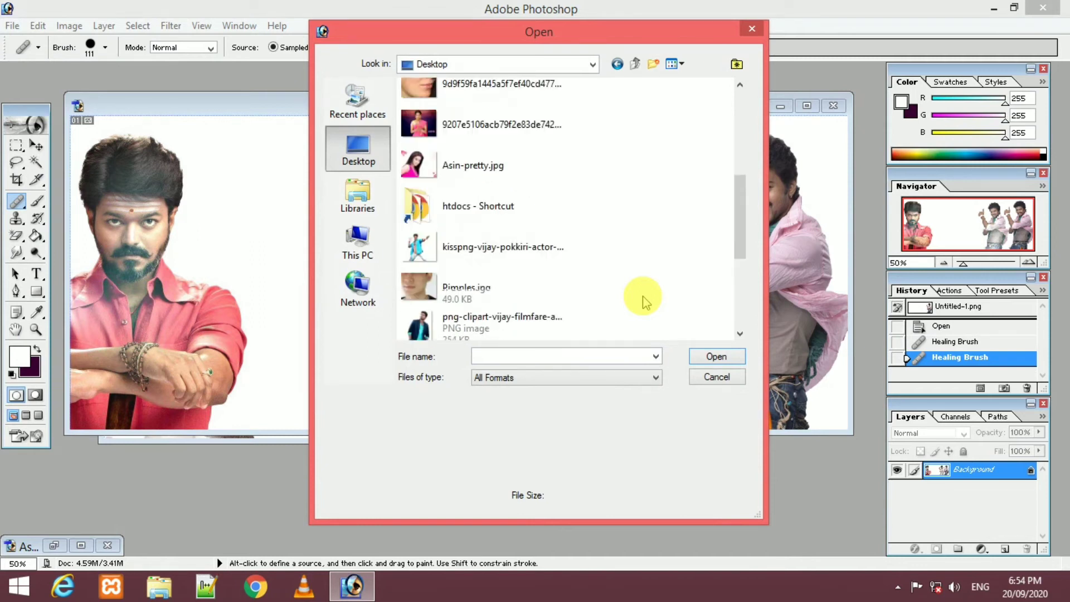
scroll(644, 301, "down", 1)
scroll(644, 301, "down", 2)
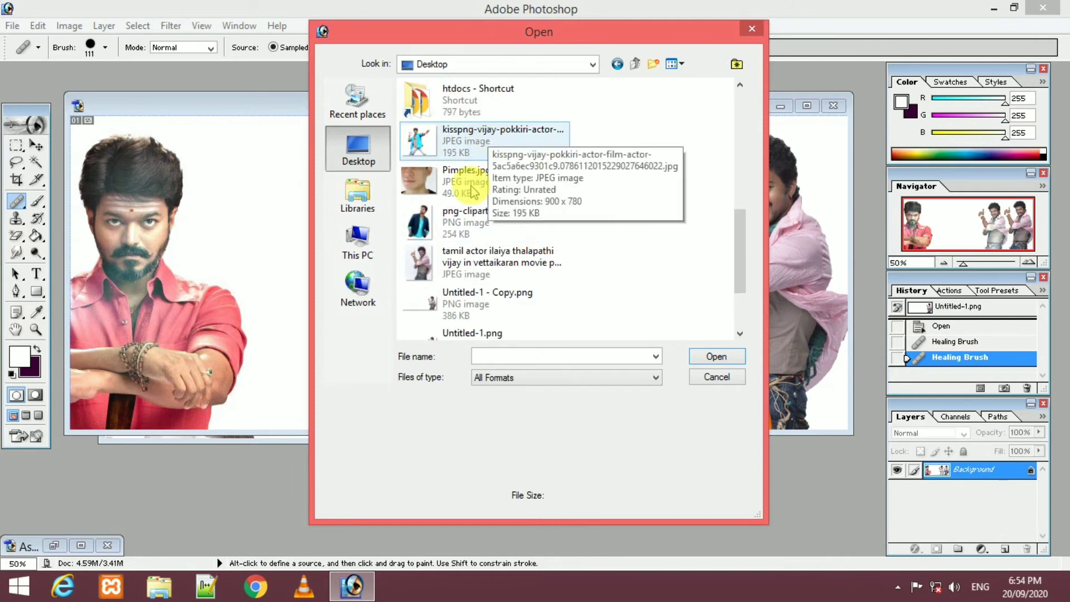
left_click(470, 216)
left_click(717, 355)
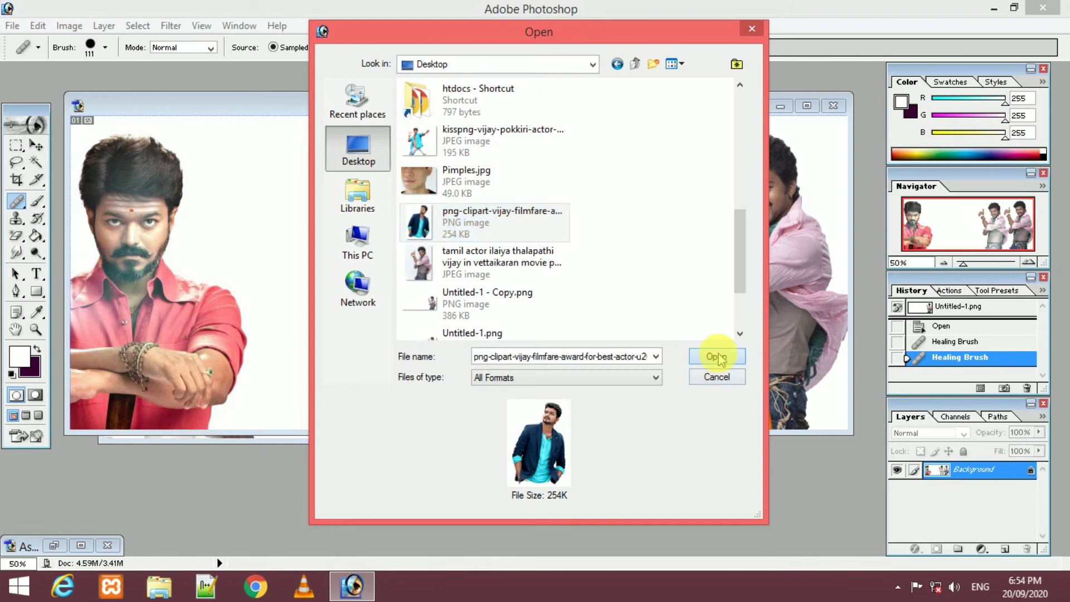
Move the blazer photo's window up over the composite canvas
left_click_drag(203, 120, 285, 400)
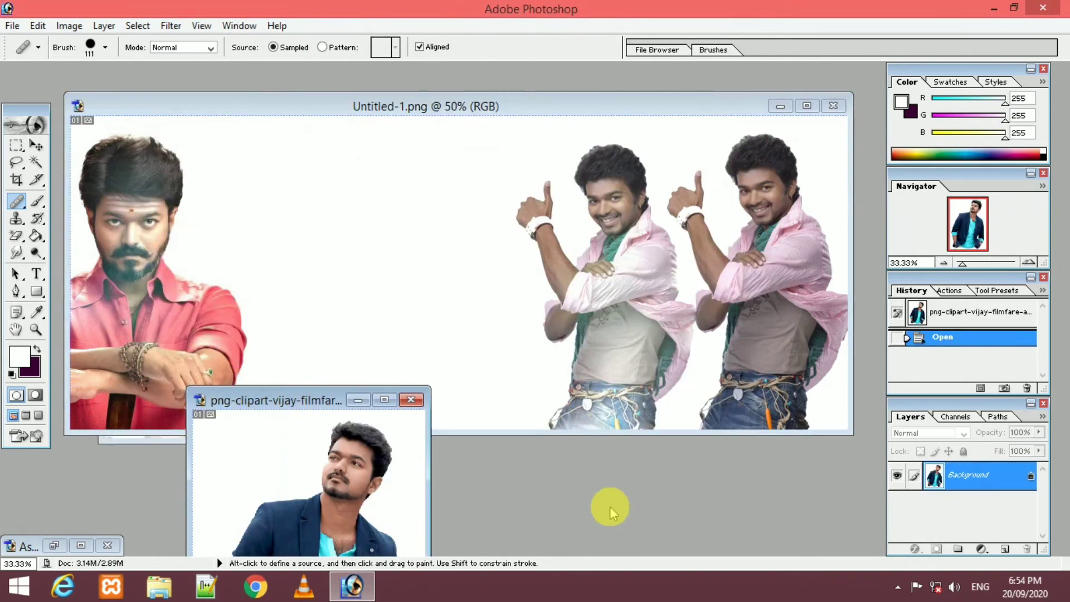
left_click(711, 103)
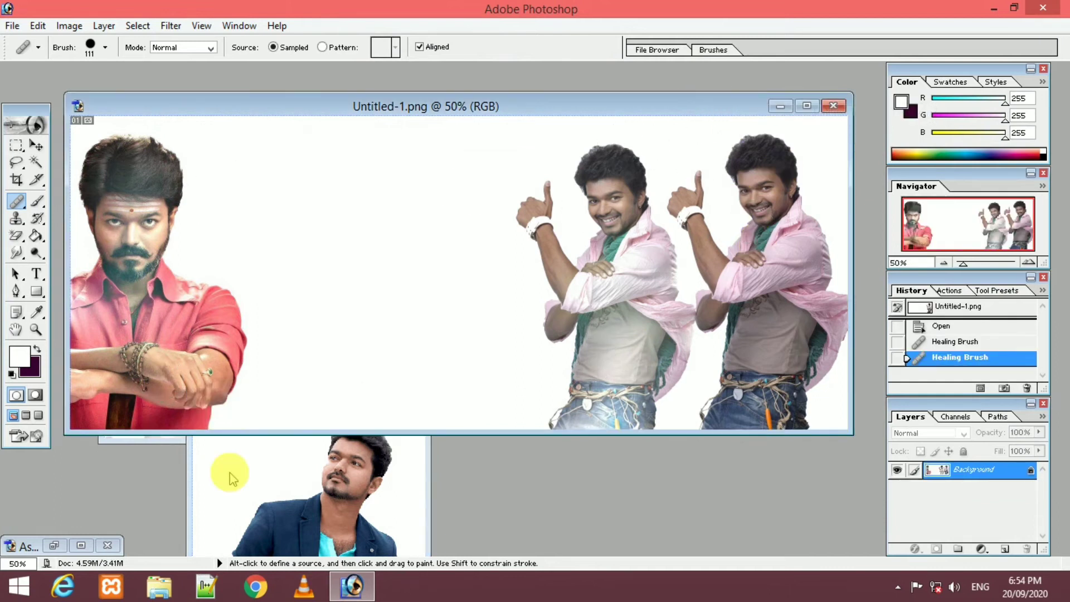
left_click(190, 475)
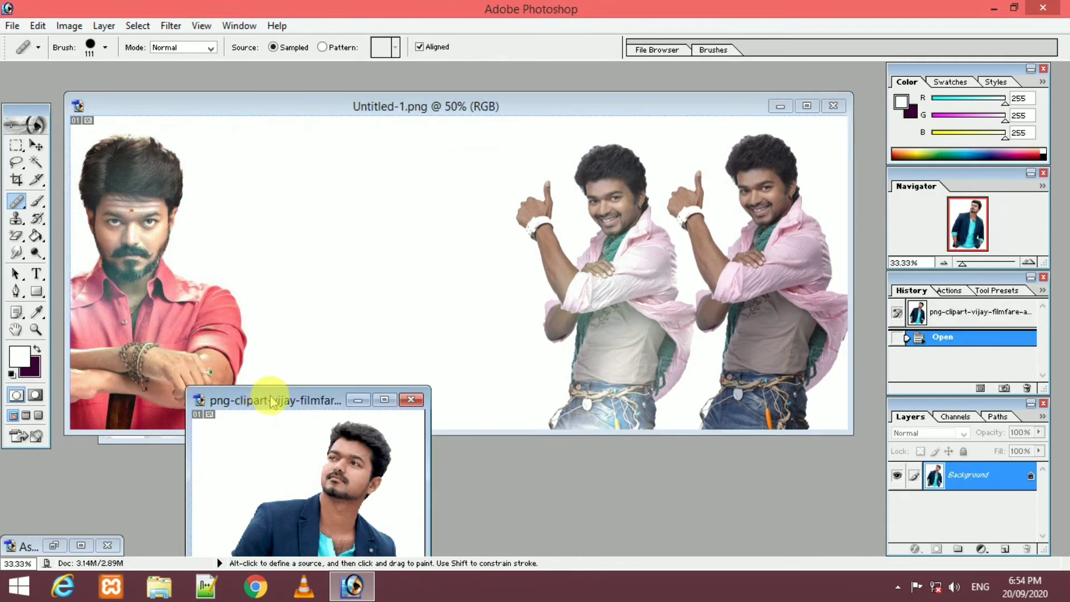
left_click_drag(275, 401, 171, 148)
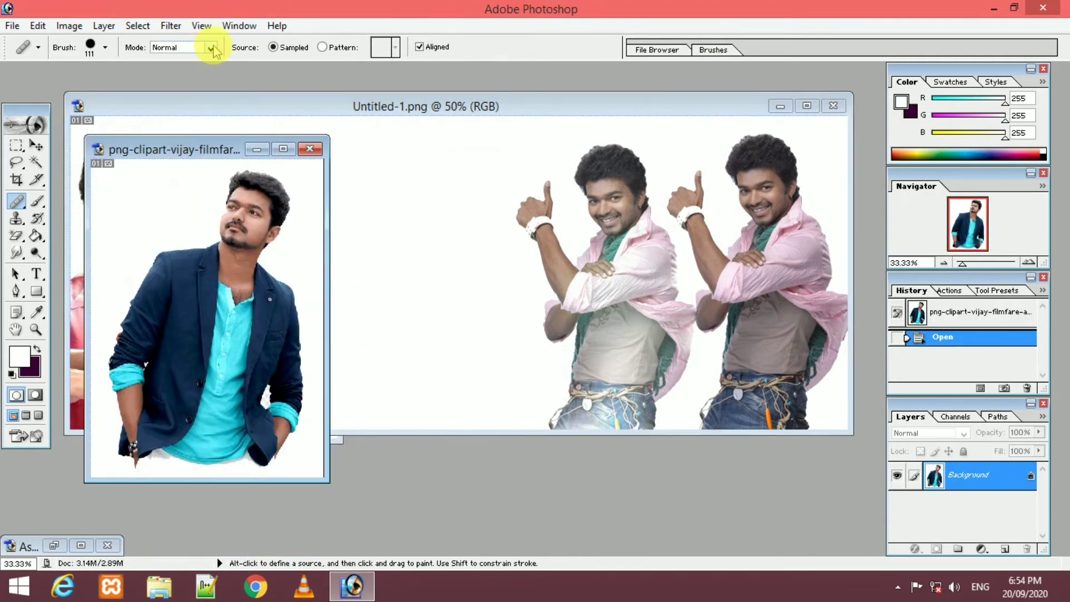
Set the healing mode to Luminosity, sample the actor's head, and return to Untitled-1.png
left_click(210, 48)
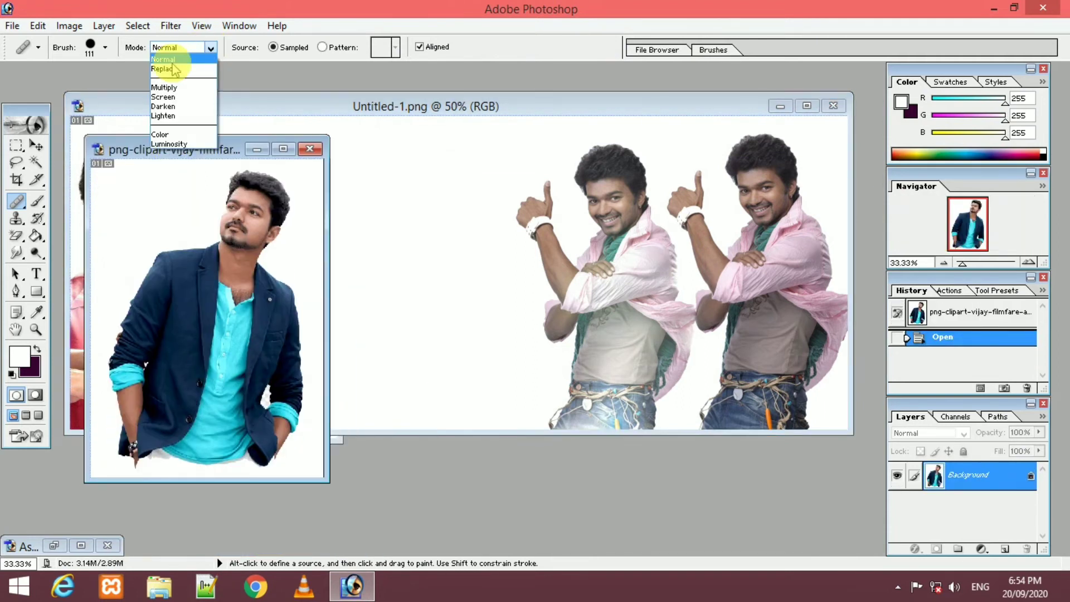
left_click(179, 144)
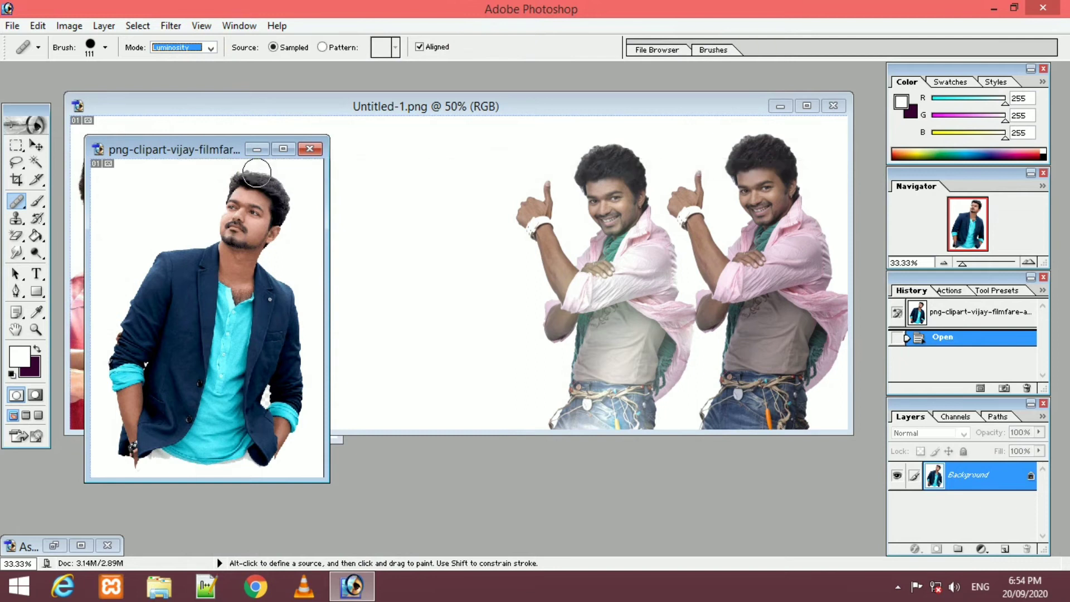
left_click(255, 171, "alt")
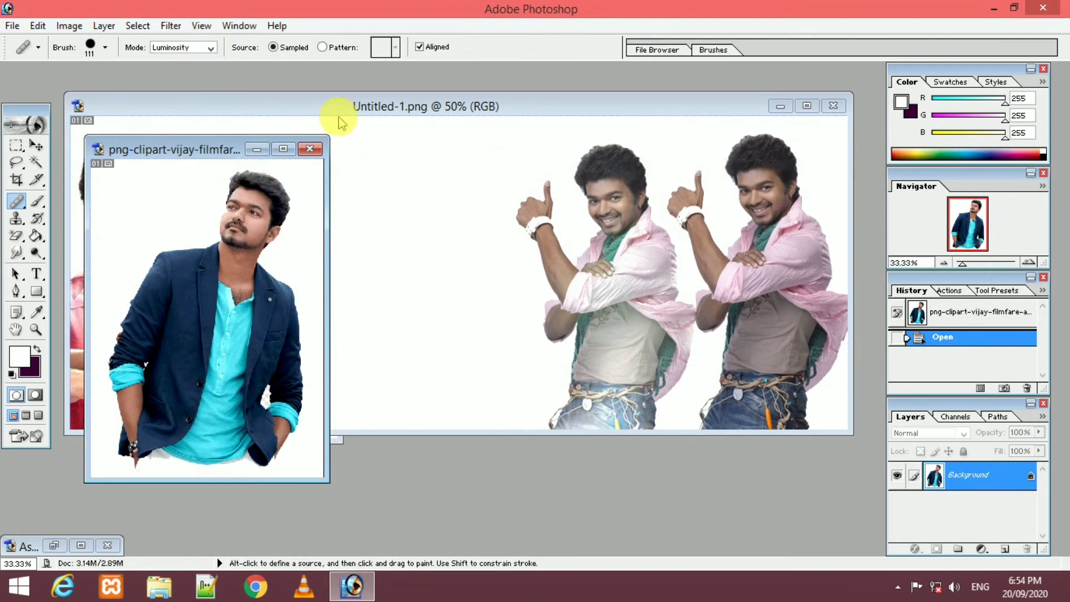
left_click(351, 110)
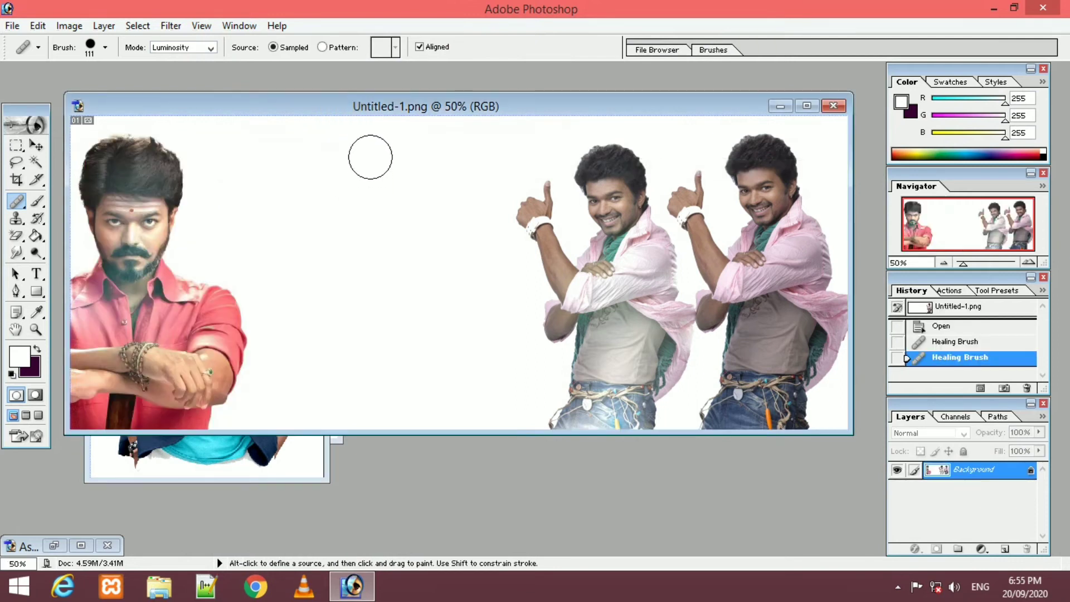
Paint the blazer actor's hair, face and jacket arm in greyscale between the figures
left_click_drag(372, 162, 393, 165)
mouse_move(297, 160)
left_mouse_down()
mouse_move(446, 227)
mouse_move(303, 227)
mouse_move(423, 250)
mouse_move(411, 286)
mouse_move(425, 394)
mouse_move(454, 407)
mouse_move(405, 373)
mouse_move(393, 296)
mouse_move(390, 413)
mouse_move(348, 335)
mouse_move(358, 404)
mouse_move(334, 415)
mouse_move(350, 256)
mouse_move(263, 316)
mouse_move(261, 369)
mouse_move(268, 303)
mouse_move(291, 282)
mouse_move(262, 298)
mouse_move(246, 383)
mouse_move(253, 303)
mouse_move(235, 411)
mouse_move(239, 335)
mouse_move(231, 412)
mouse_move(232, 353)
mouse_move(256, 306)
mouse_move(215, 383)
mouse_move(209, 421)
mouse_move(306, 325)
mouse_move(270, 411)
mouse_move(322, 403)
left_mouse_up()
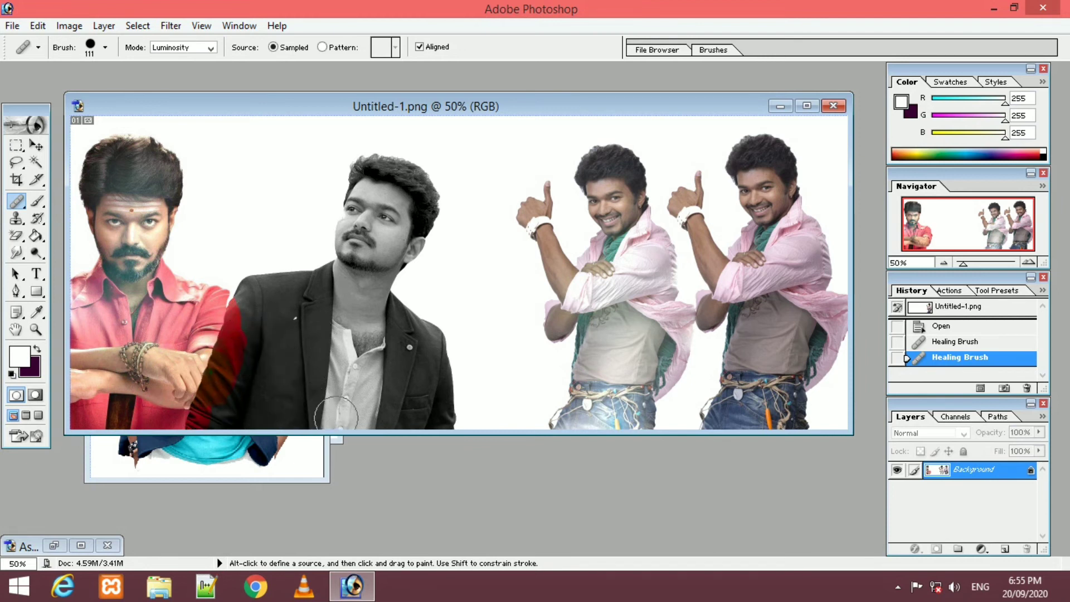
left_click_drag(239, 301, 201, 396)
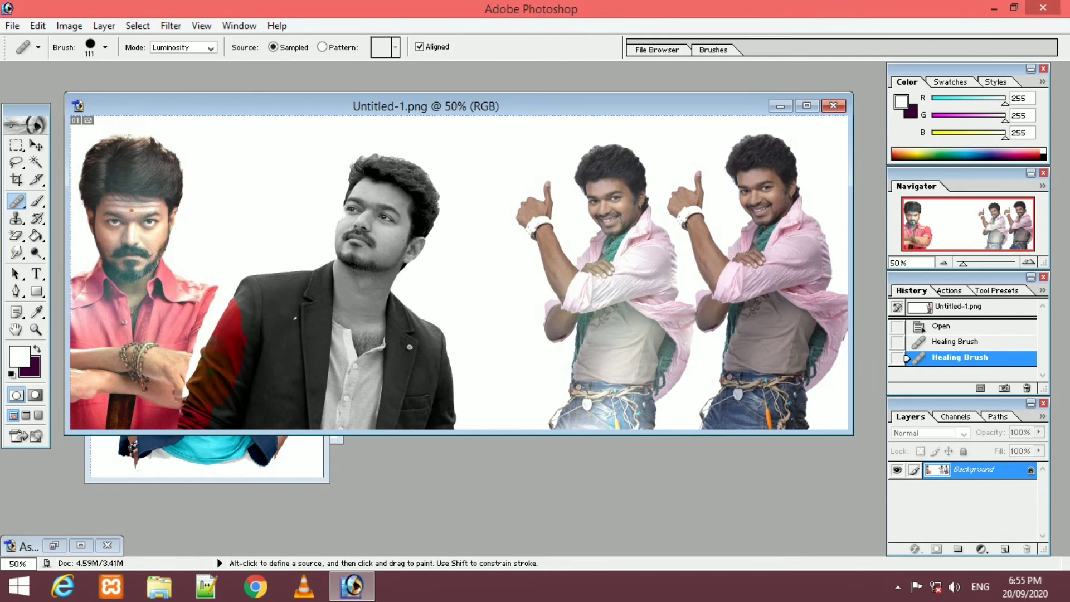
left_click(248, 248)
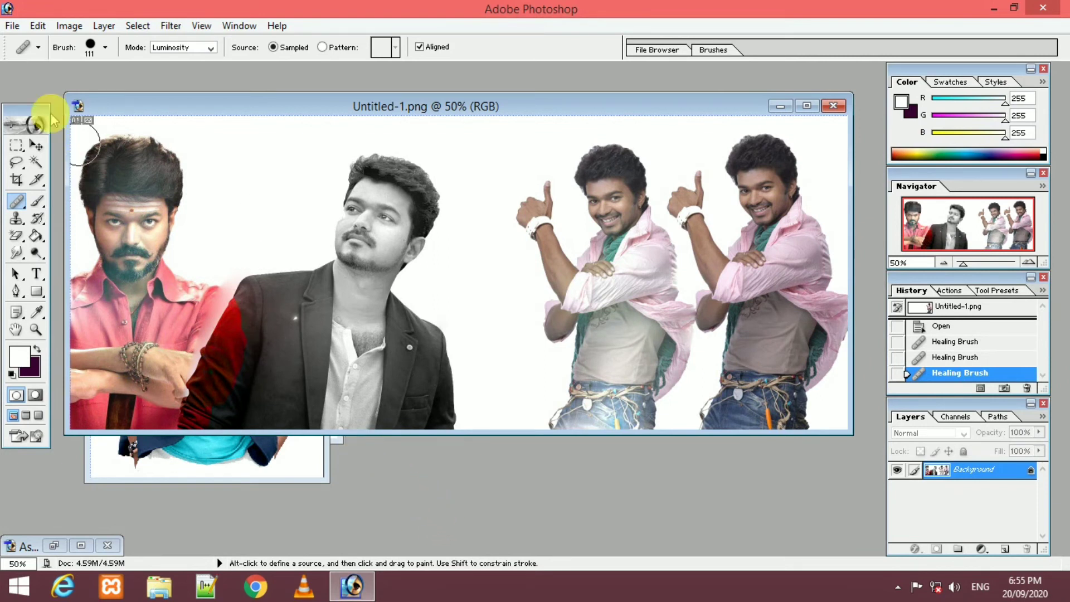
Open the kisspng-vijay-pokkiri-actor arms-spread photo, then bring Untitled-1.png back to the front
left_click(12, 26)
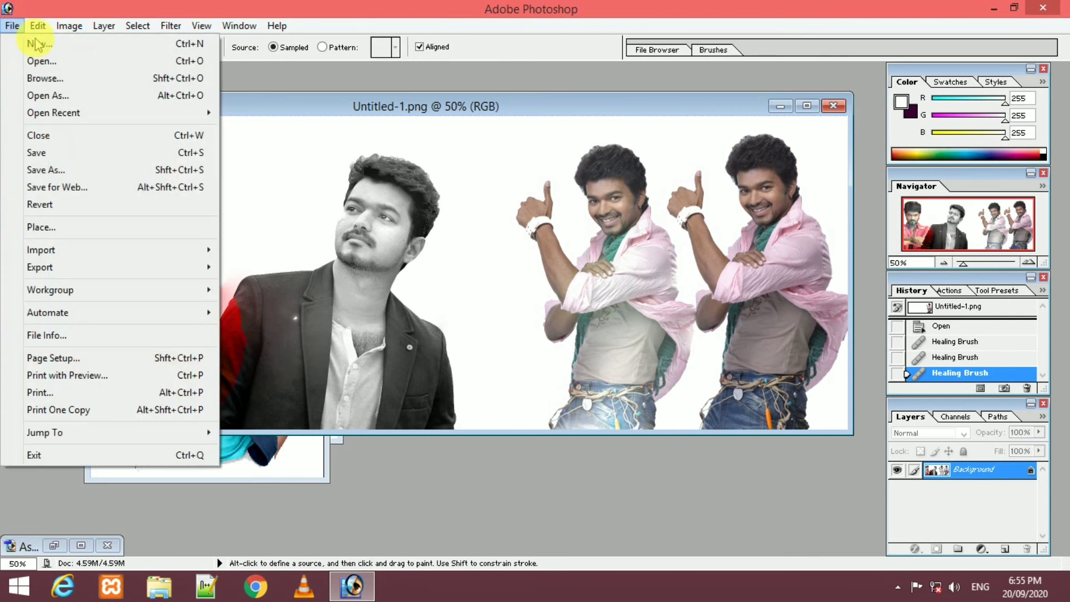
left_click(164, 62)
scroll(524, 282, "down", 3)
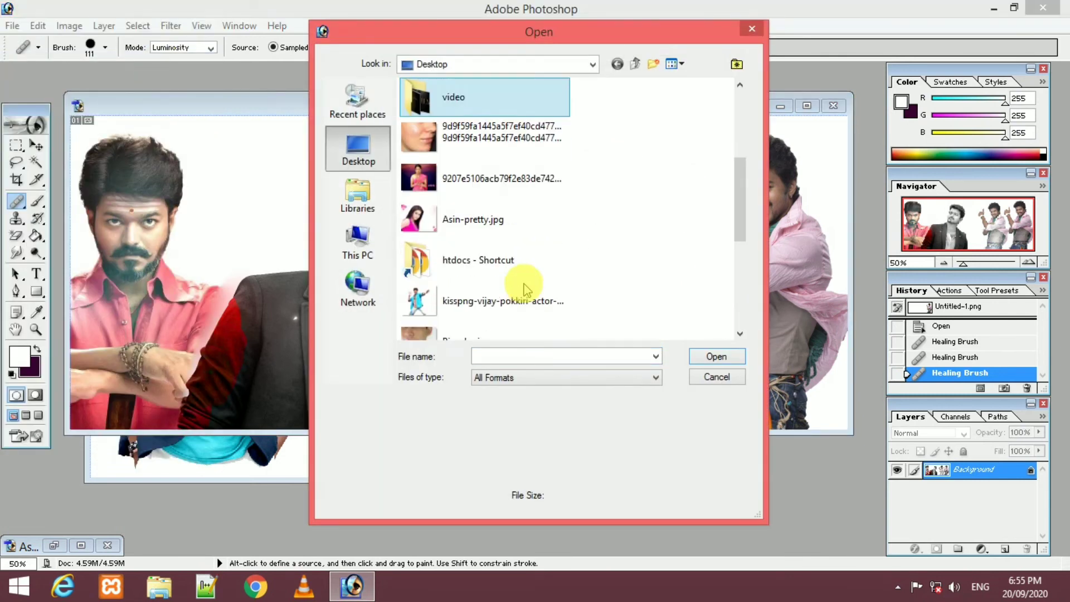
scroll(449, 313, "down", 3)
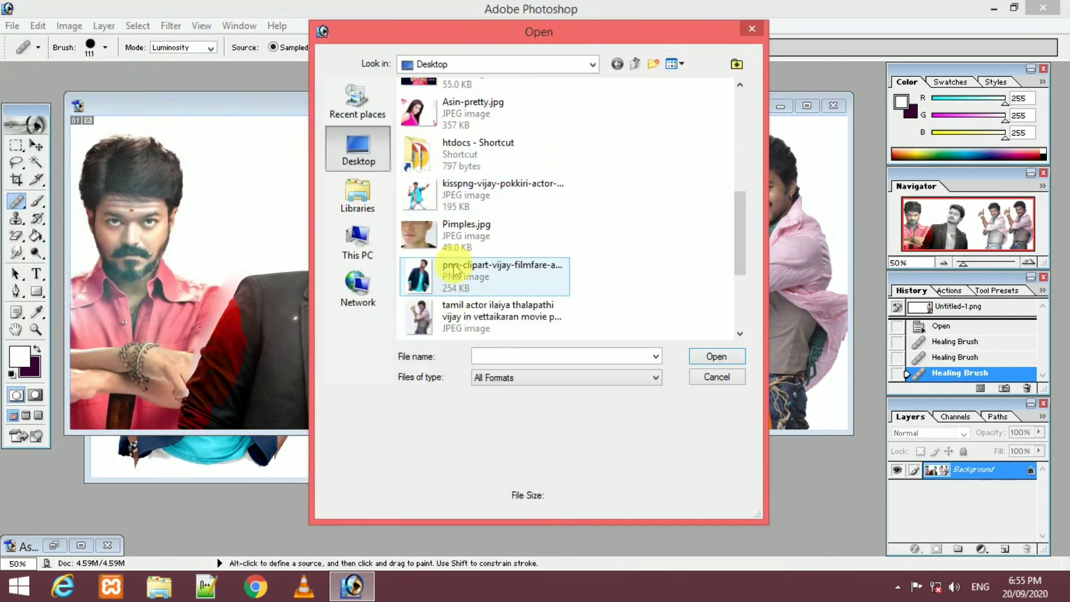
left_click(456, 188)
double_click(456, 188)
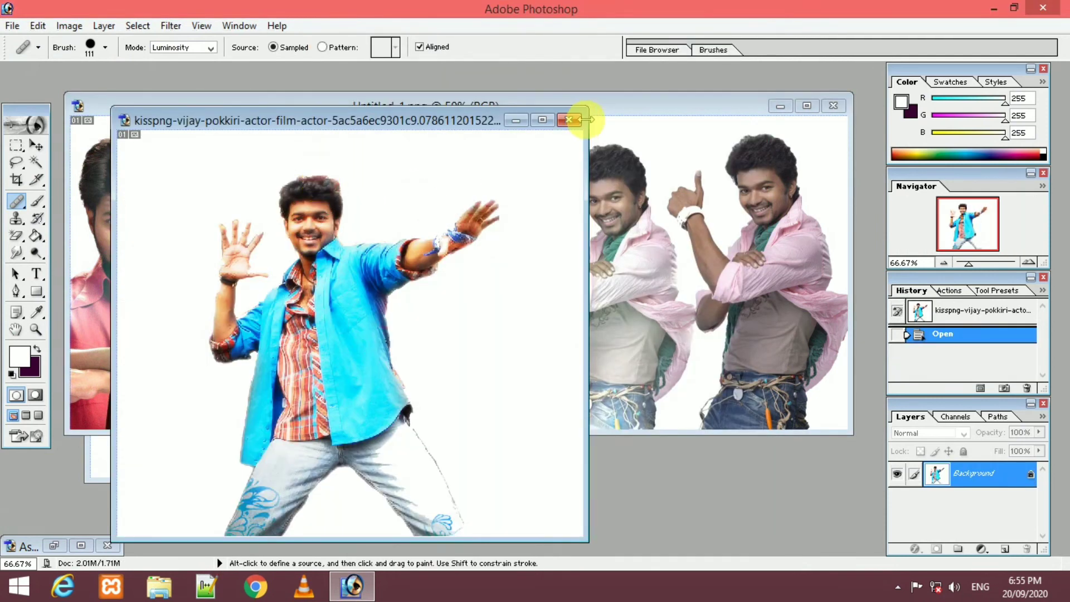
left_click(633, 117)
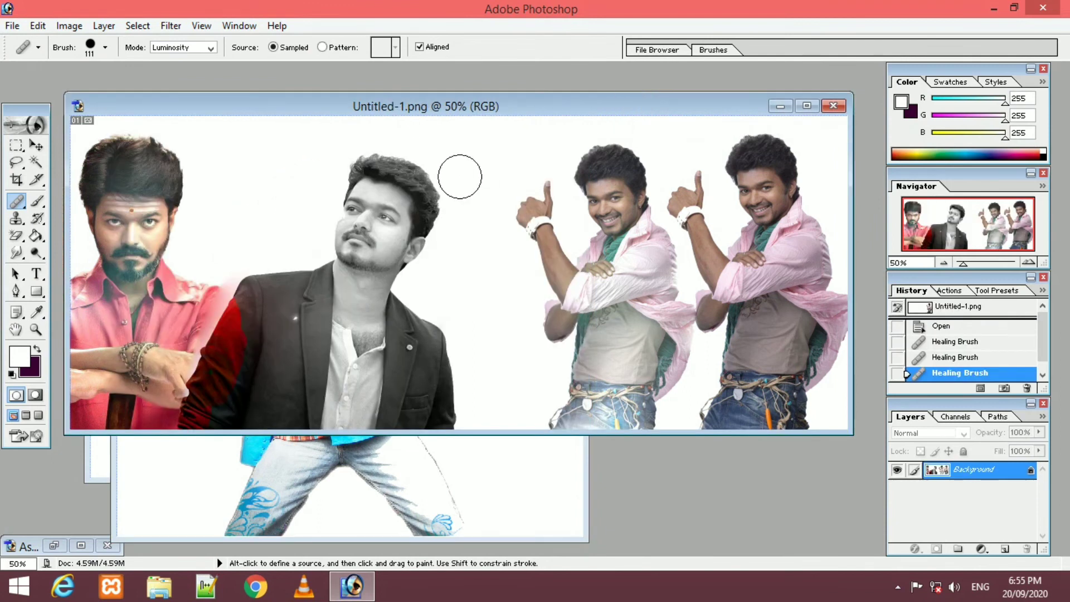
Heal a greyscale arms-spread actor into the gap between the blazer figure and thumbs-up pair
left_click(475, 165, "alt")
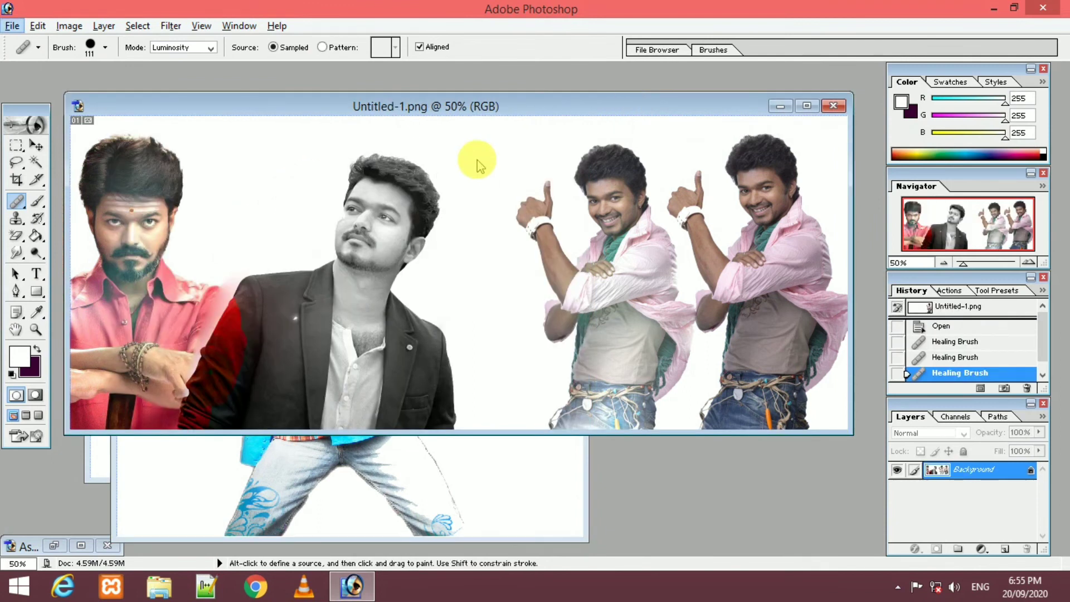
mouse_move(477, 162)
left_mouse_down()
mouse_move(515, 221)
mouse_move(508, 304)
mouse_move(553, 372)
mouse_move(549, 390)
mouse_move(480, 384)
mouse_move(479, 307)
mouse_move(429, 292)
mouse_move(449, 254)
mouse_move(434, 264)
mouse_move(429, 251)
mouse_move(416, 284)
mouse_move(430, 253)
left_mouse_up()
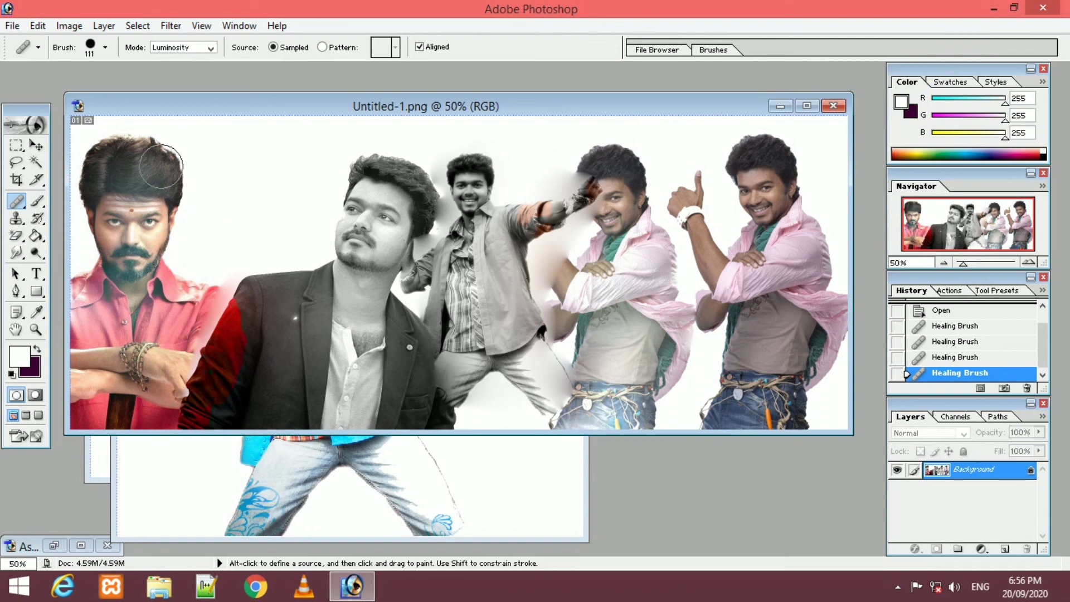
Set the Healing Brush to Normal mode with the colourful striped pattern as its source
left_click(212, 49)
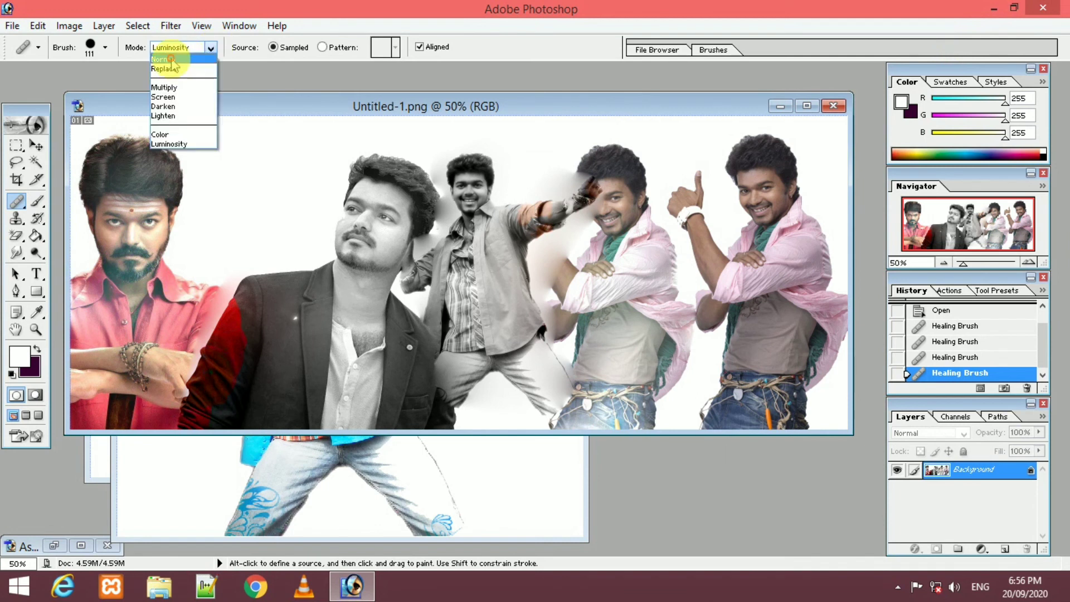
left_click(171, 59)
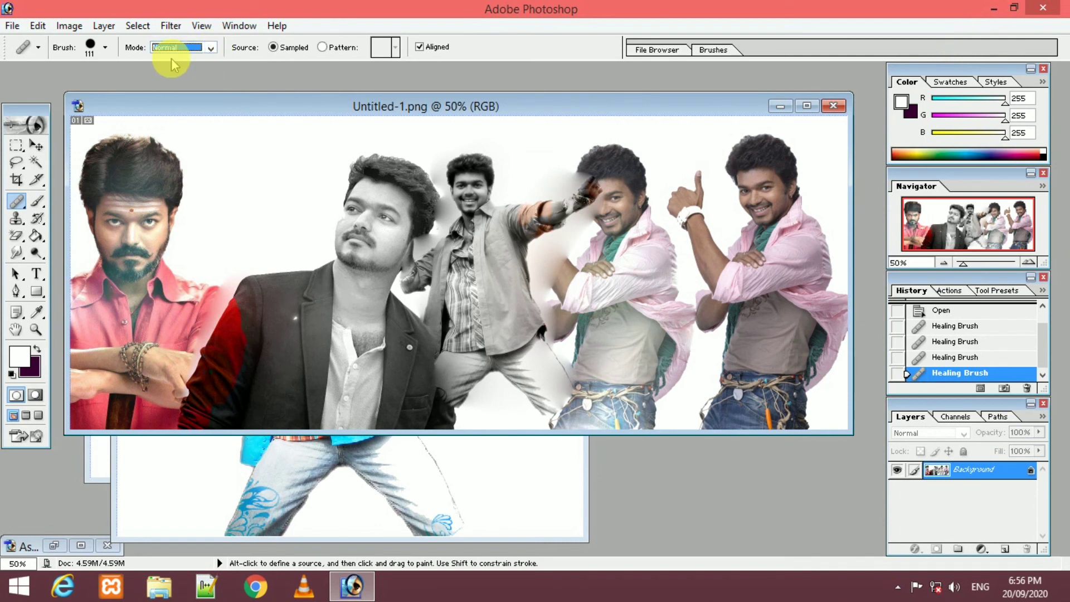
left_click(322, 47)
left_click(385, 47)
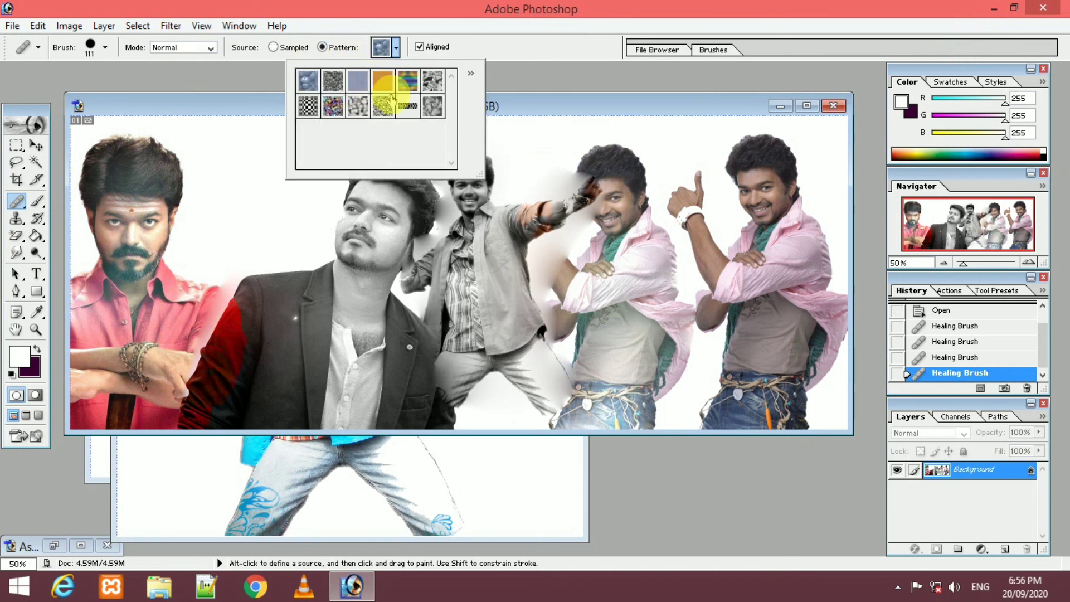
left_click(236, 104)
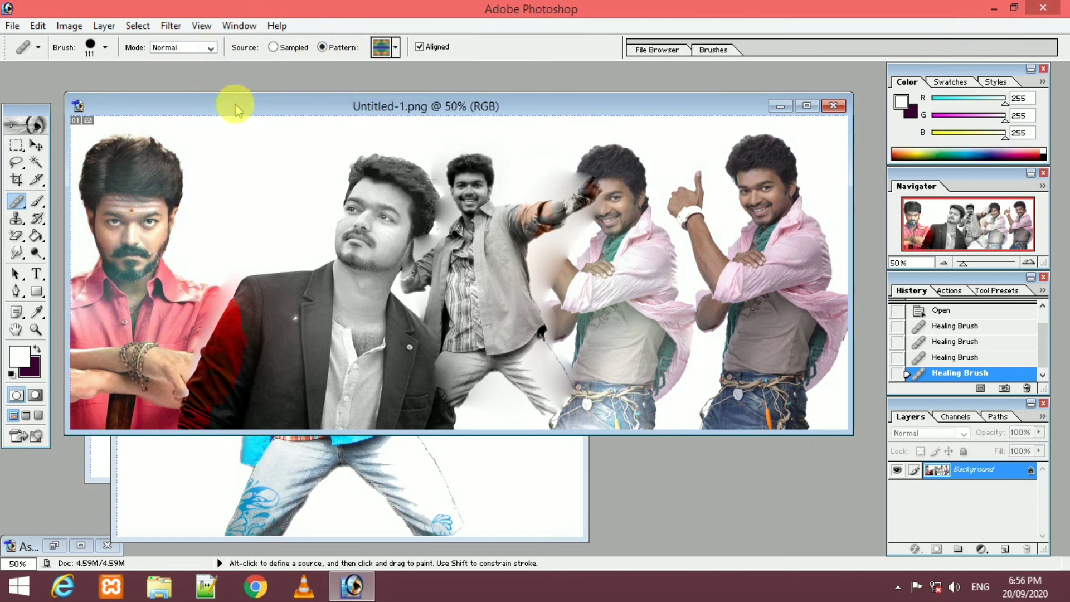
Paint a trial pattern patch near the canvas top, then undo it
left_click_drag(238, 144, 288, 137)
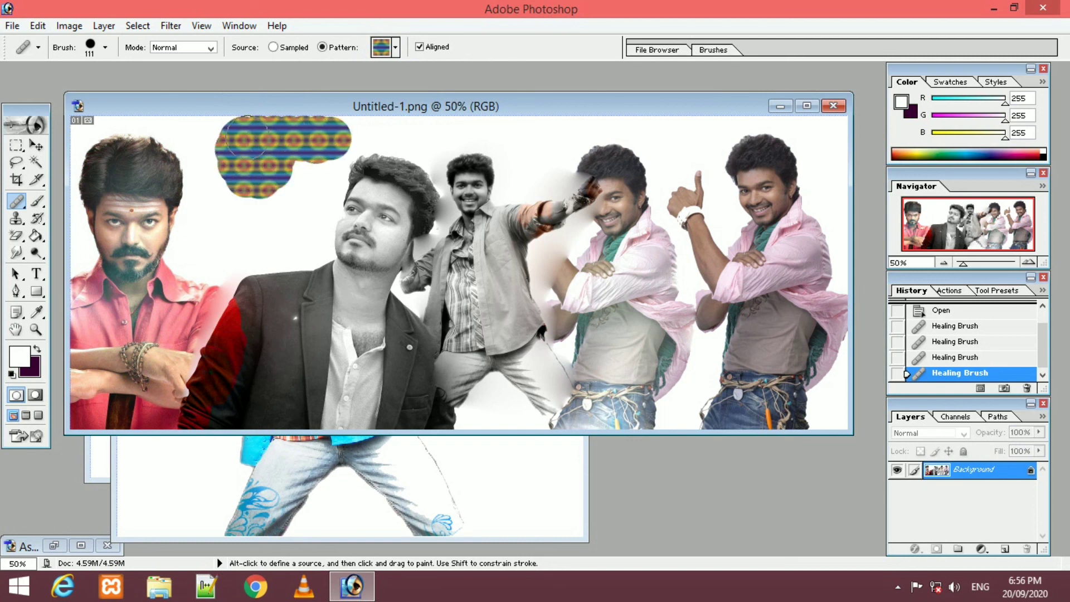
left_click_drag(299, 135, 301, 134)
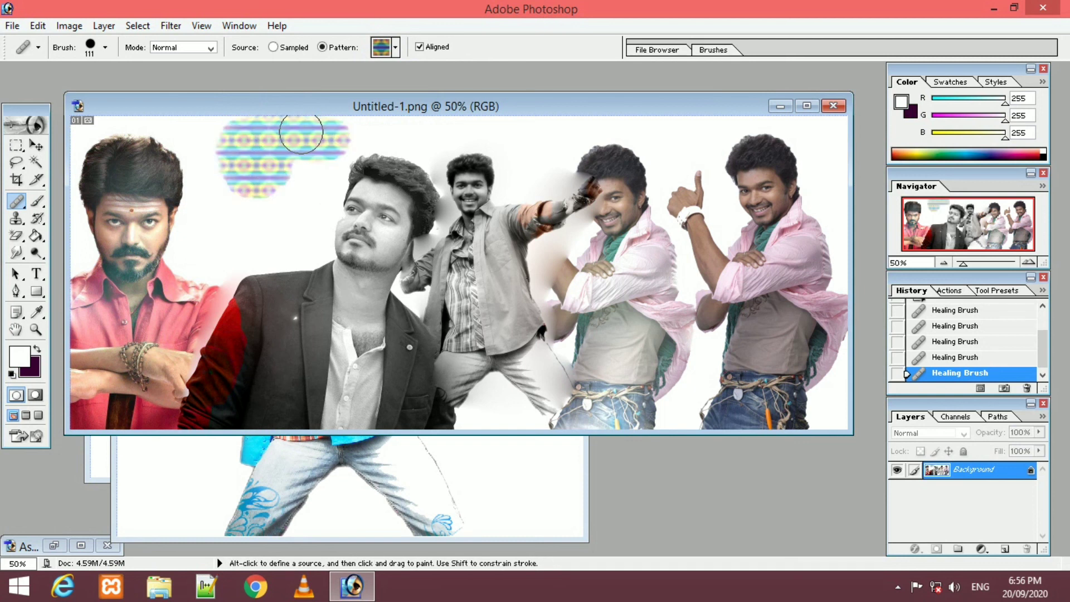
key("ctrl+z")
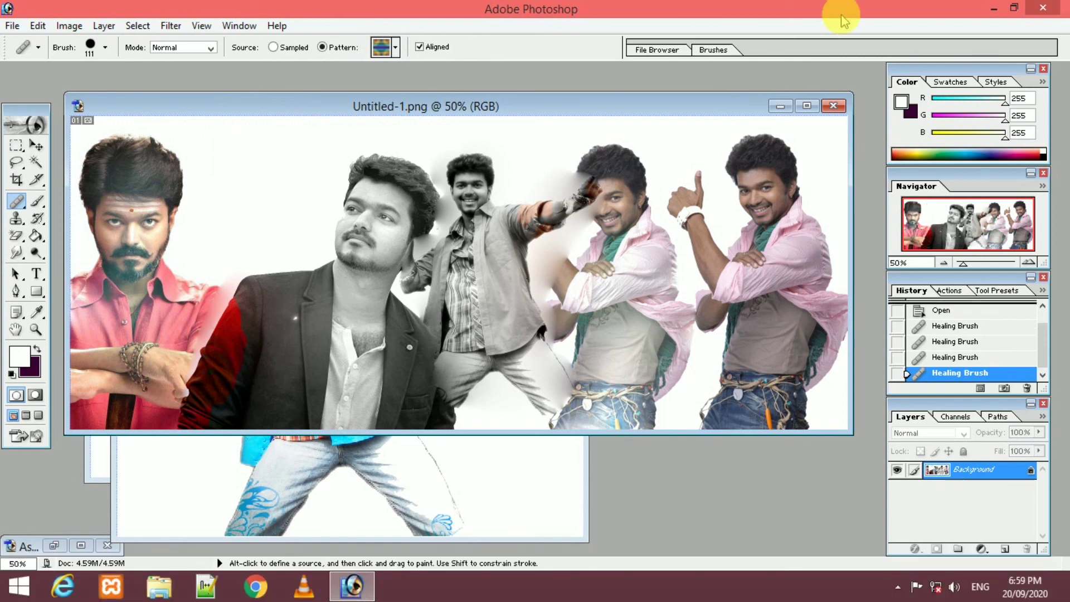
Minimise Photoshop to show the Ps TUTORIAL IN TAMIL desktop wallpaper
left_click(998, 9)
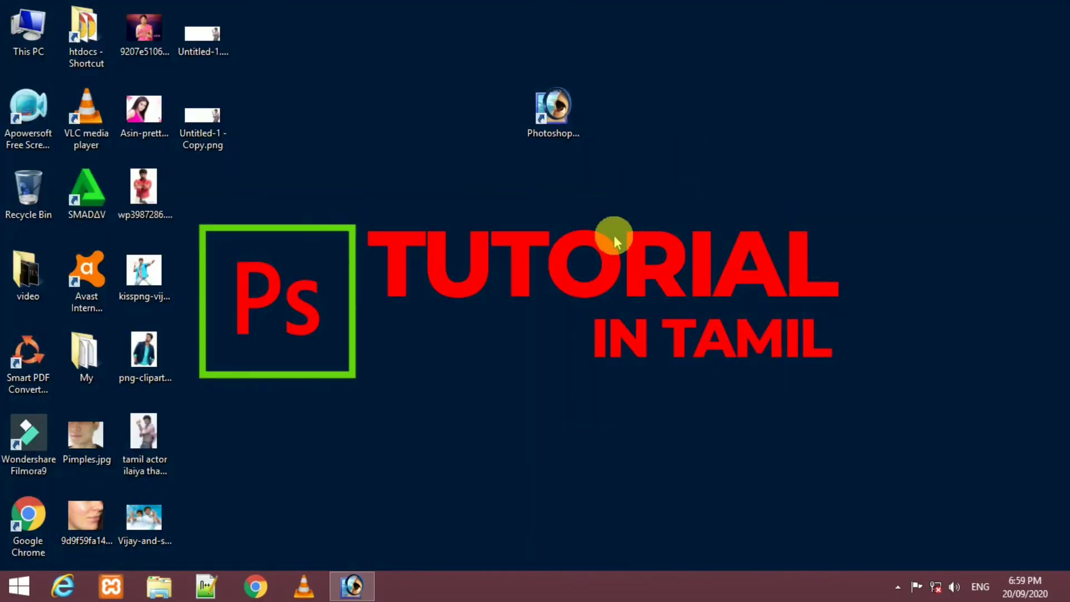